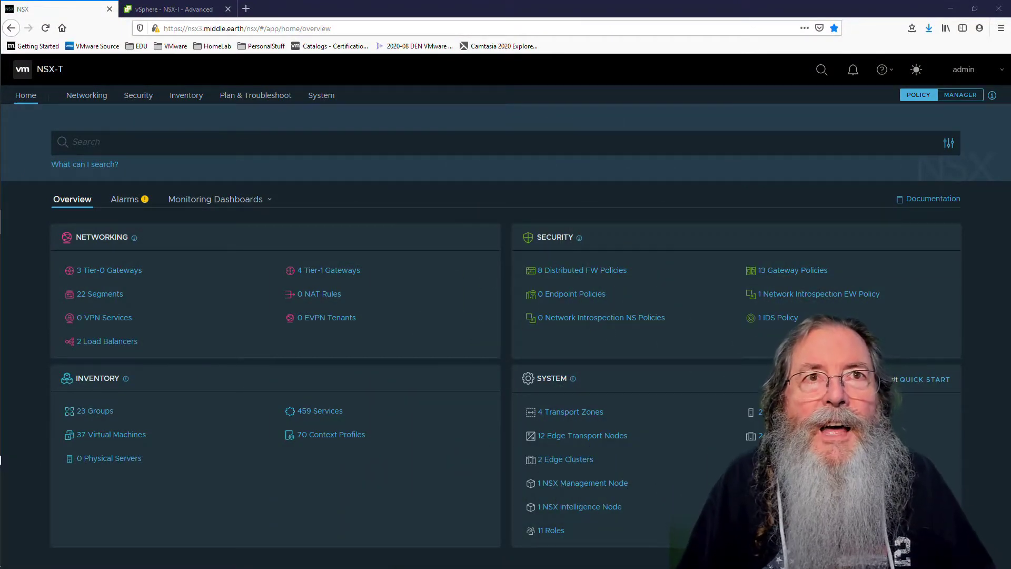
Start a new LDAP identity source named middle.earth with domain middle.earth
{"action": "left_click", "coordinate": [318, 95]}
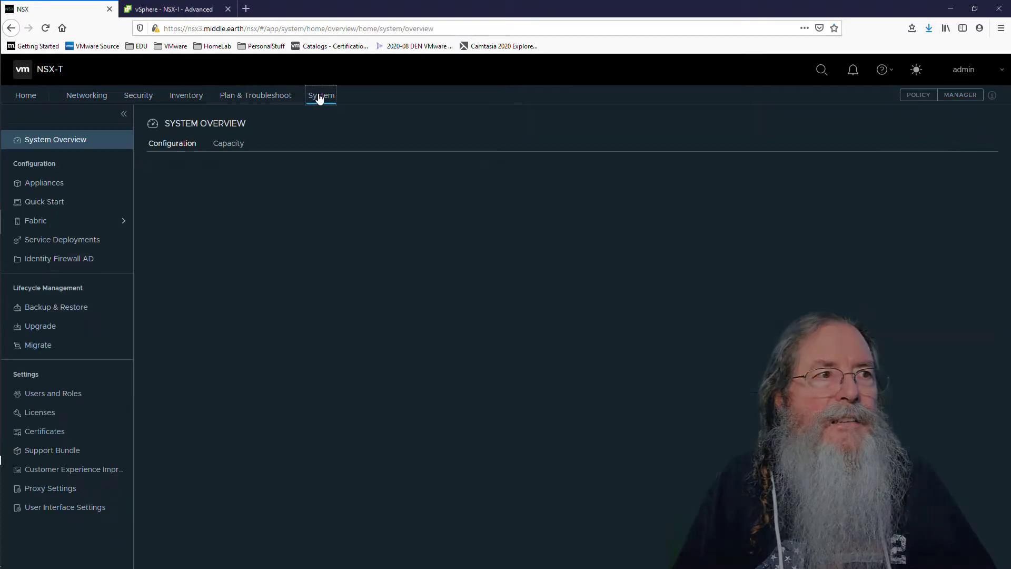
{"action": "left_click", "coordinate": [52, 394]}
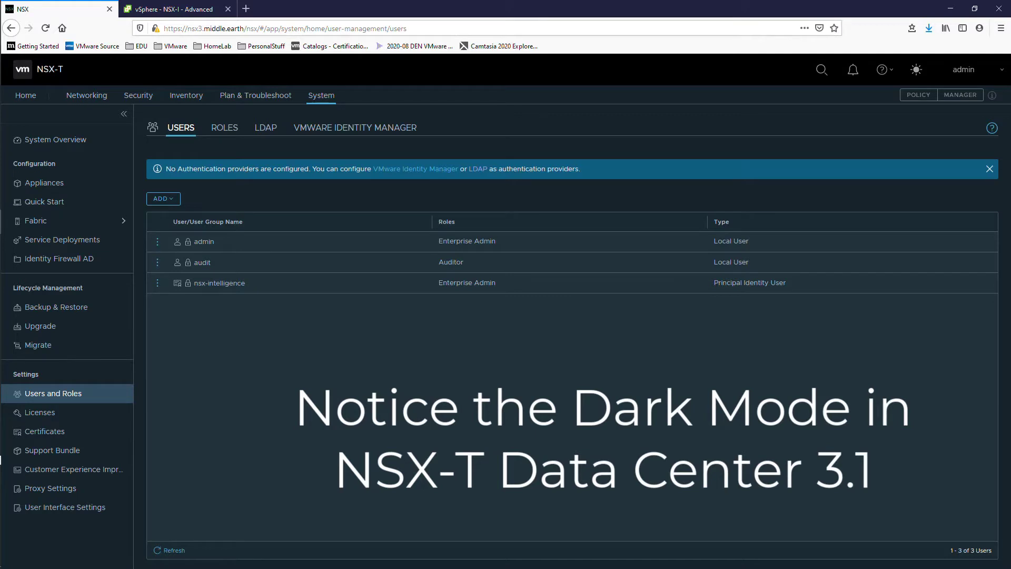
{"action": "left_click", "coordinate": [271, 128]}
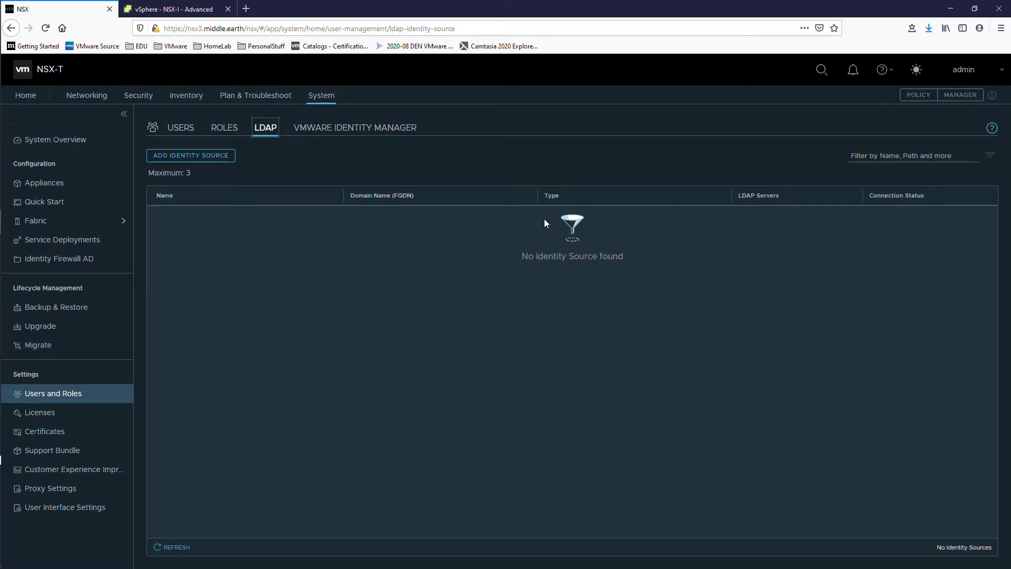
{"action": "left_click", "coordinate": [221, 160]}
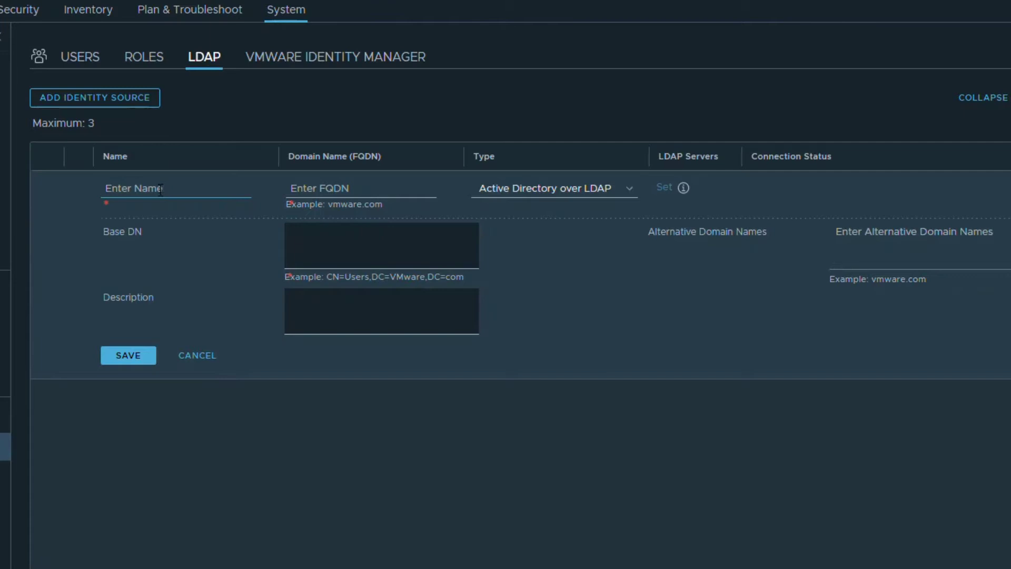
{"action": "type", "text": "middle.e"}
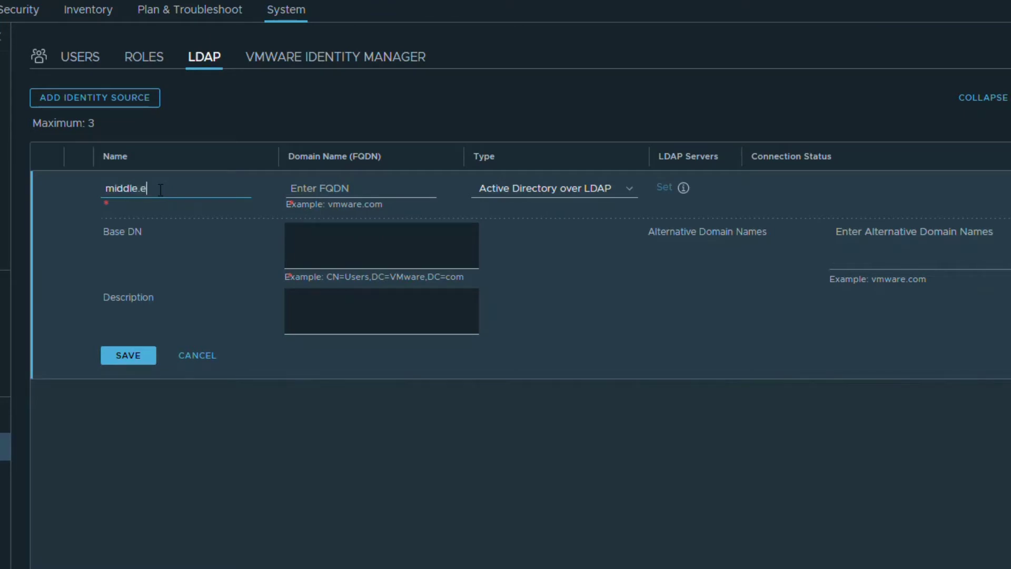
{"action": "type", "text": "arth"}
{"action": "type", "text": "middle.ea"}
{"action": "type", "text": "rth"}
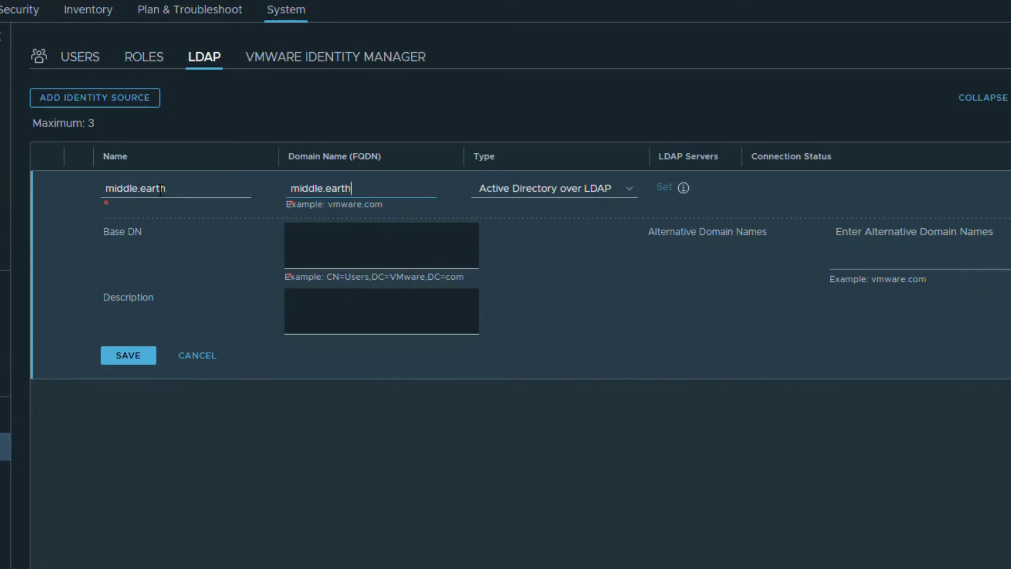
Enter the Base DN cn=users,dc=middle,dc=earth and paste the same text as the description
{"action": "left_click", "coordinate": [319, 232]}
{"action": "type", "text": "cn=user"}
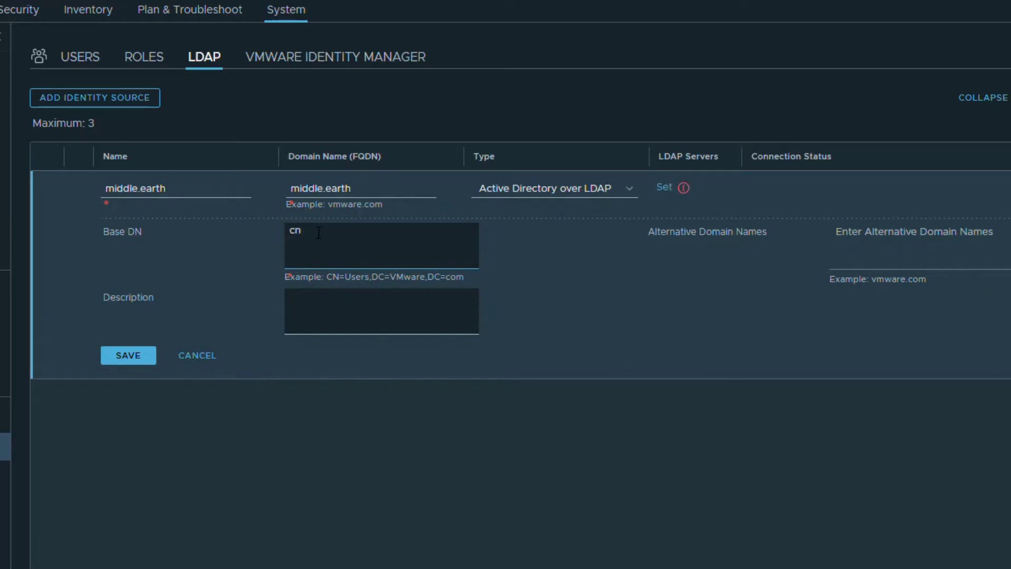
{"action": "type", "text": "s"}
{"action": "type", "text": ",dc-middle,dc=earth"}
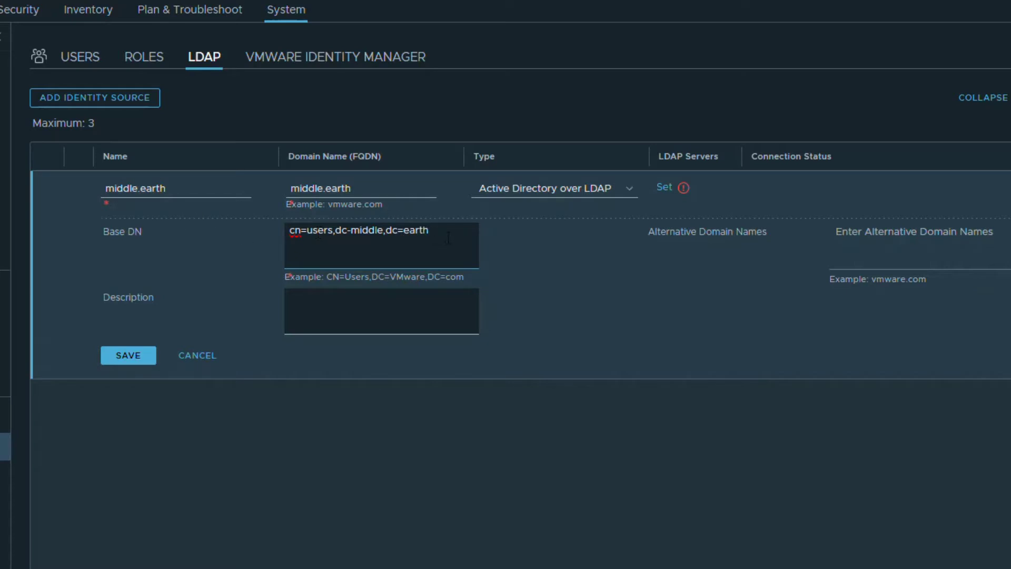
{"action": "left_click", "coordinate": [378, 305]}
{"action": "left_click_drag", "start_coordinate": [436, 230], "coordinate": [148, 223]}
{"action": "key", "text": "ctrl+c"}
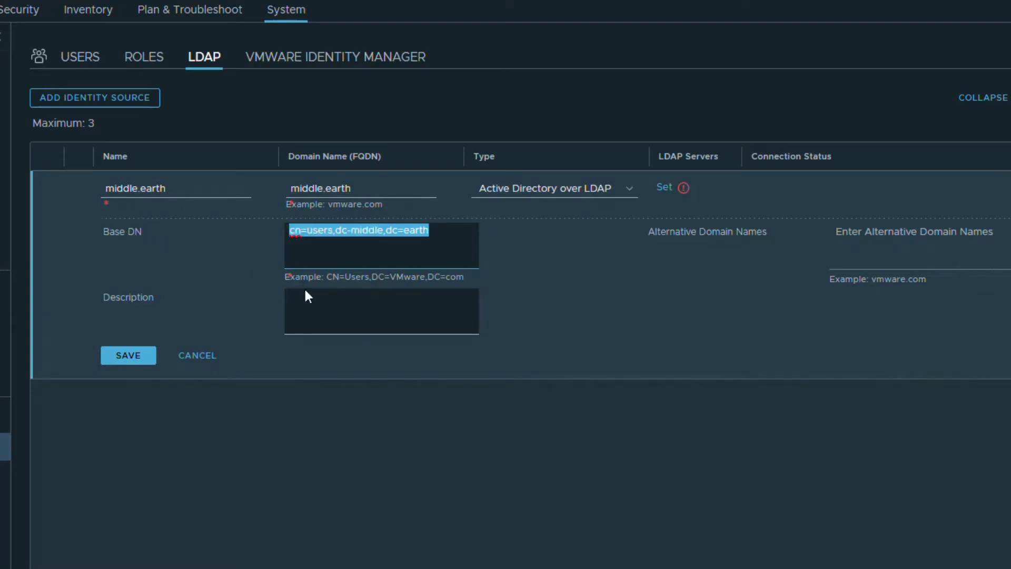
{"action": "left_click", "coordinate": [321, 300]}
{"action": "key", "text": "ctrl+v"}
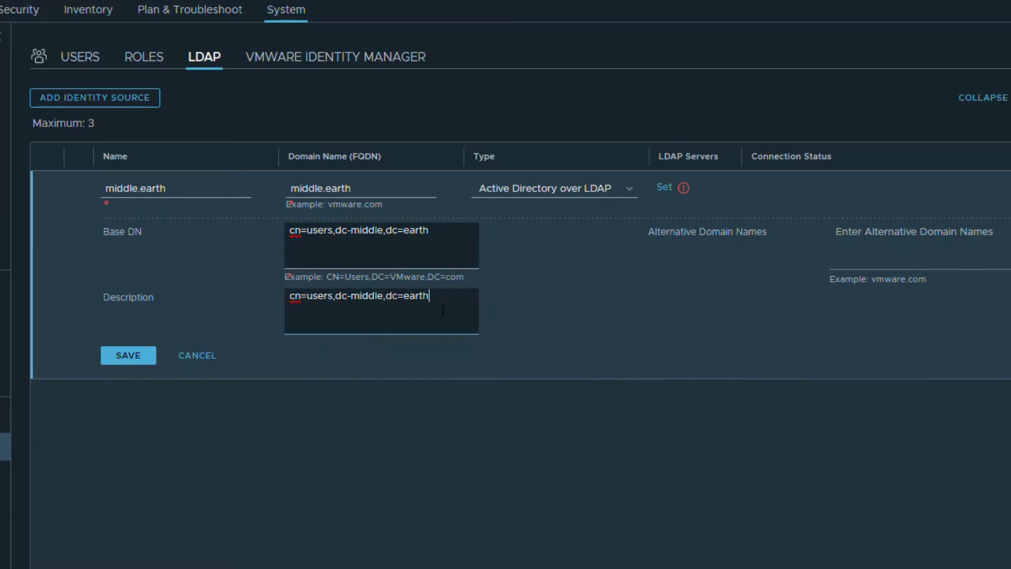
Fix the 'dc-middle' typo to 'dc=middle' in both the Base DN and description
{"action": "left_click", "coordinate": [666, 189]}
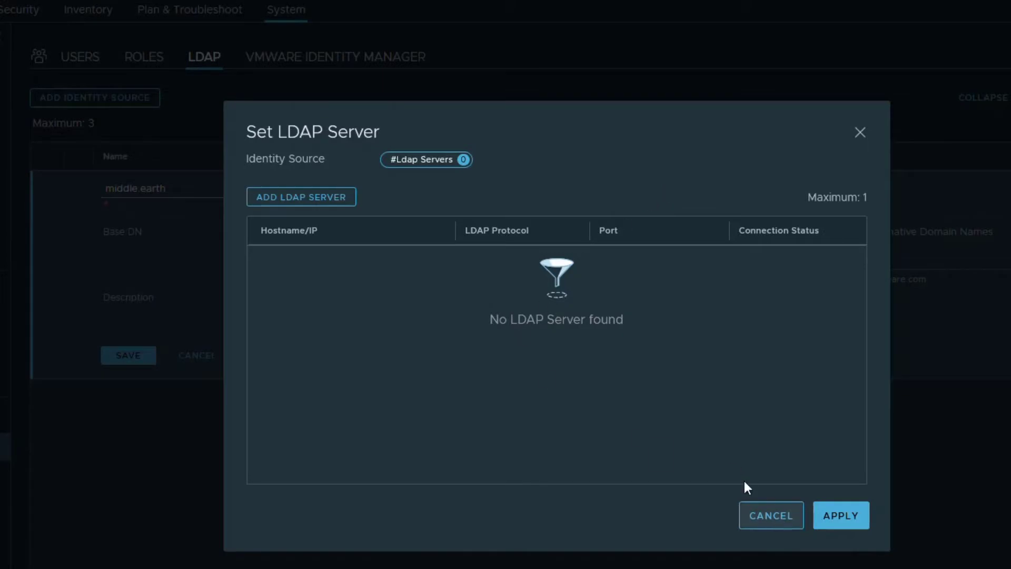
{"action": "left_click", "coordinate": [769, 517]}
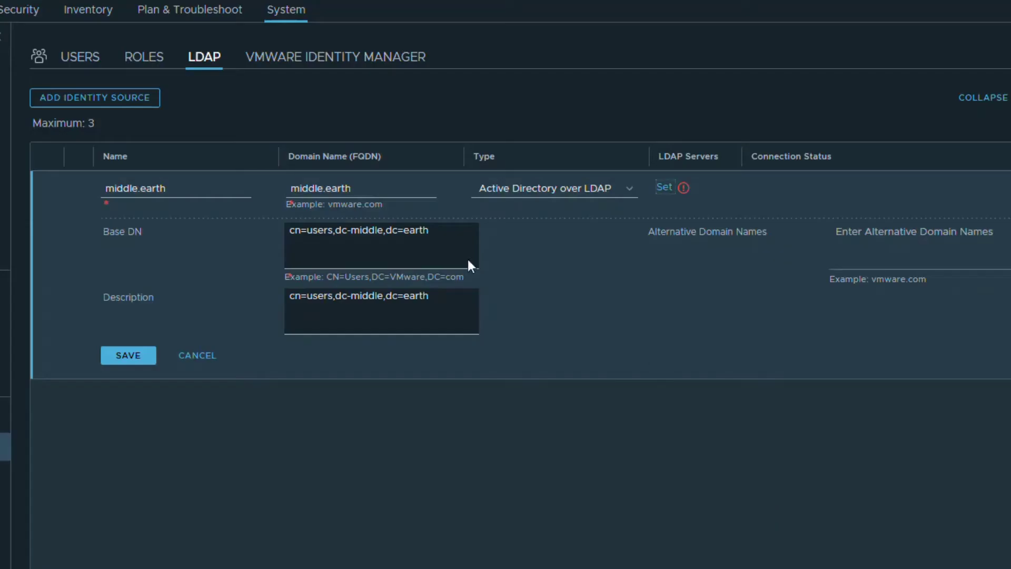
{"action": "left_click", "coordinate": [348, 230]}
{"action": "key", "text": "Delete"}
{"action": "type", "text": "="}
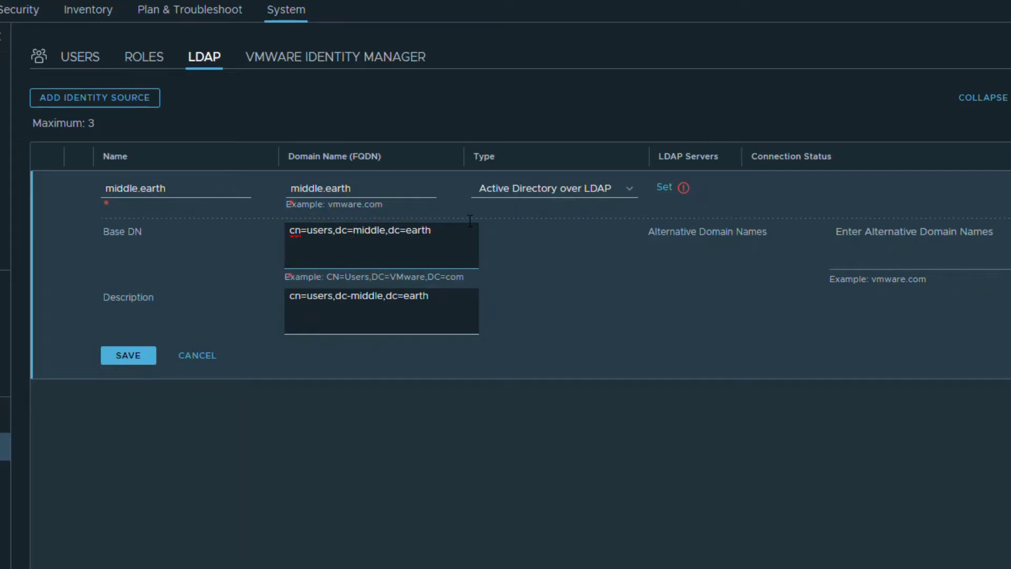
{"action": "left_click", "coordinate": [349, 297]}
{"action": "key", "text": "Delete"}
{"action": "type", "text": "="}
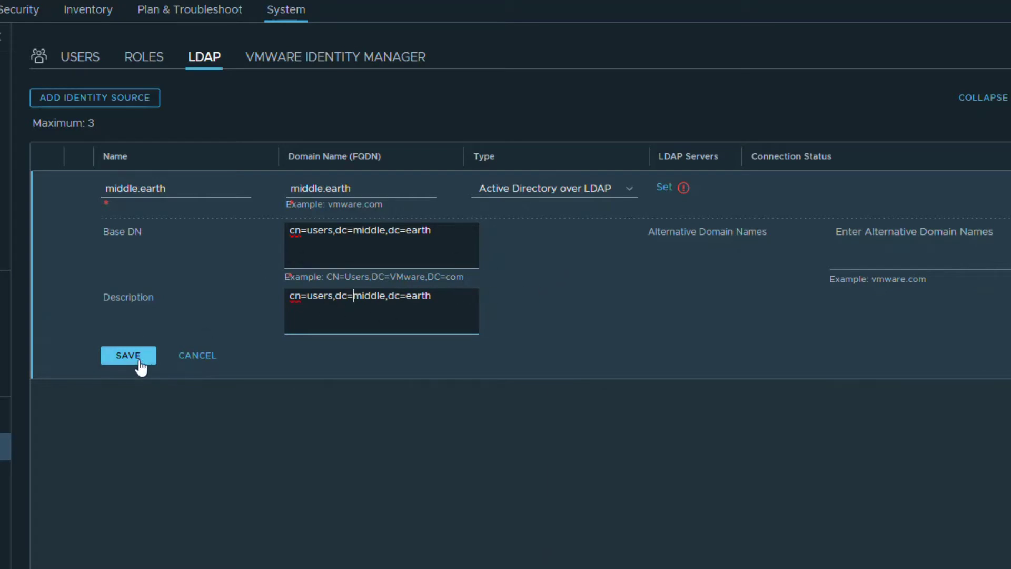
Add LDAP server controlcenterme.middle.earth and test its connection
{"action": "left_click", "coordinate": [663, 194]}
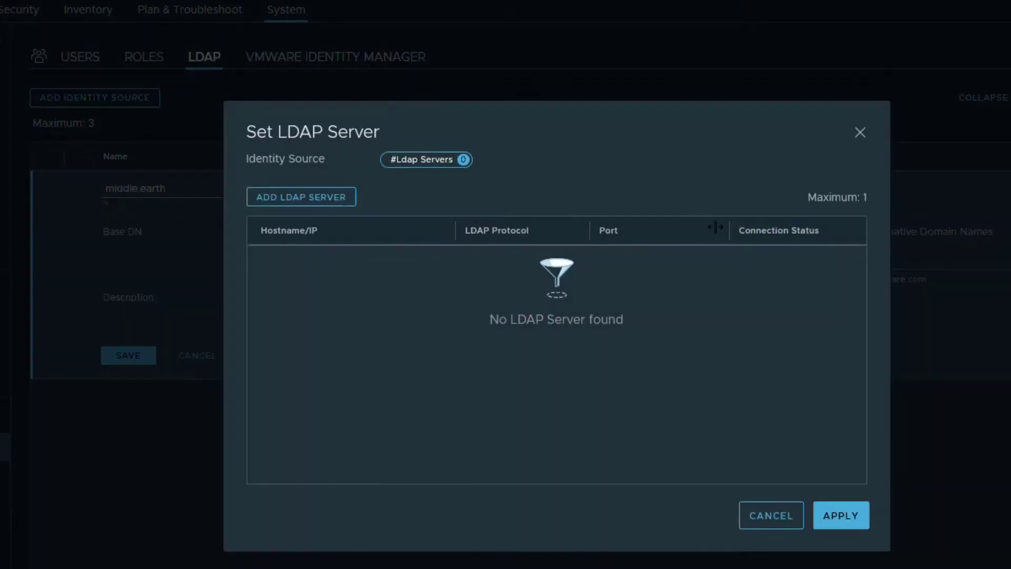
{"action": "left_click", "coordinate": [300, 198]}
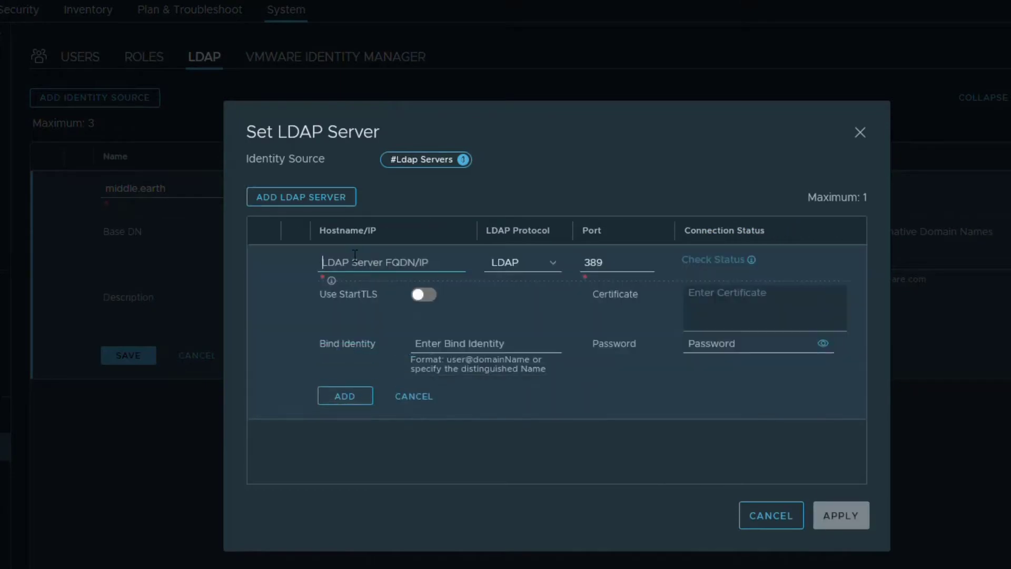
{"action": "type", "text": "controlc"}
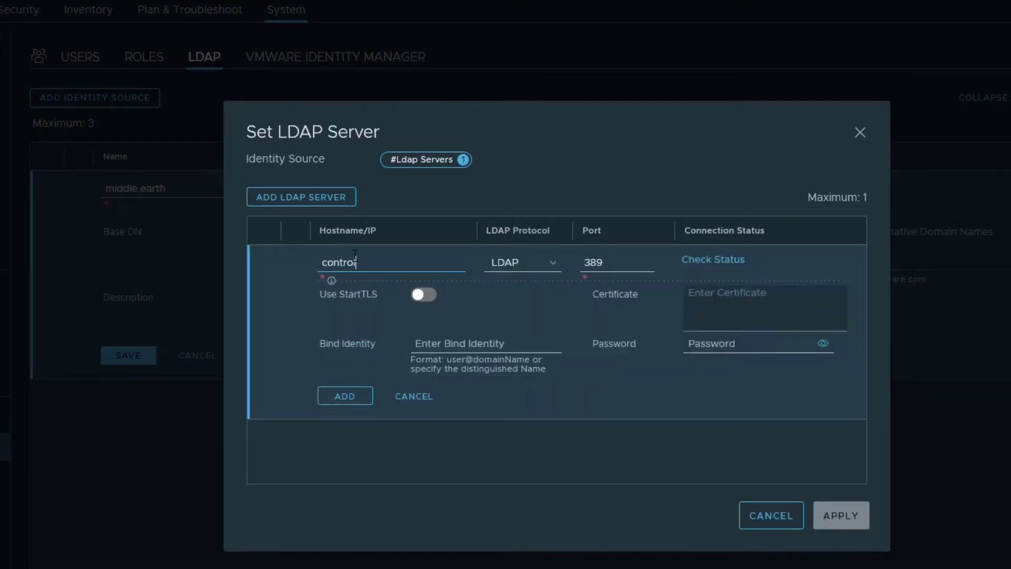
{"action": "type", "text": "enterme.middle.earth"}
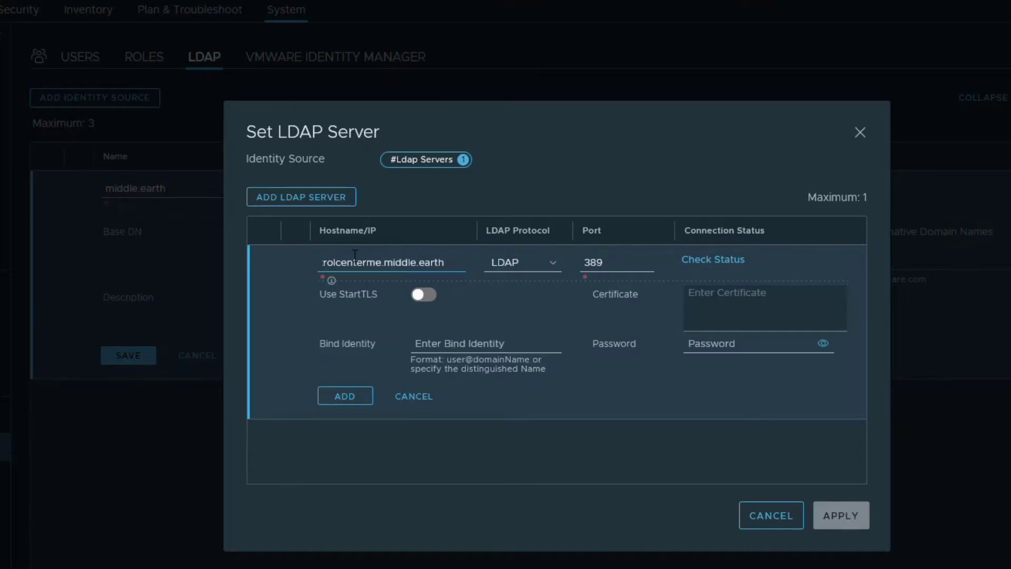
{"action": "key", "text": "Tab"}
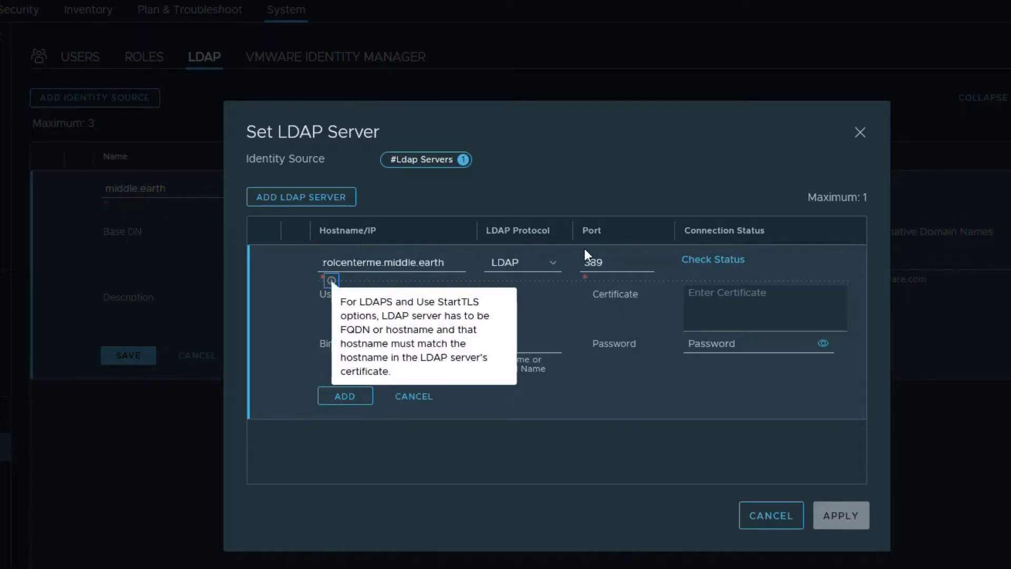
{"action": "left_click", "coordinate": [721, 260]}
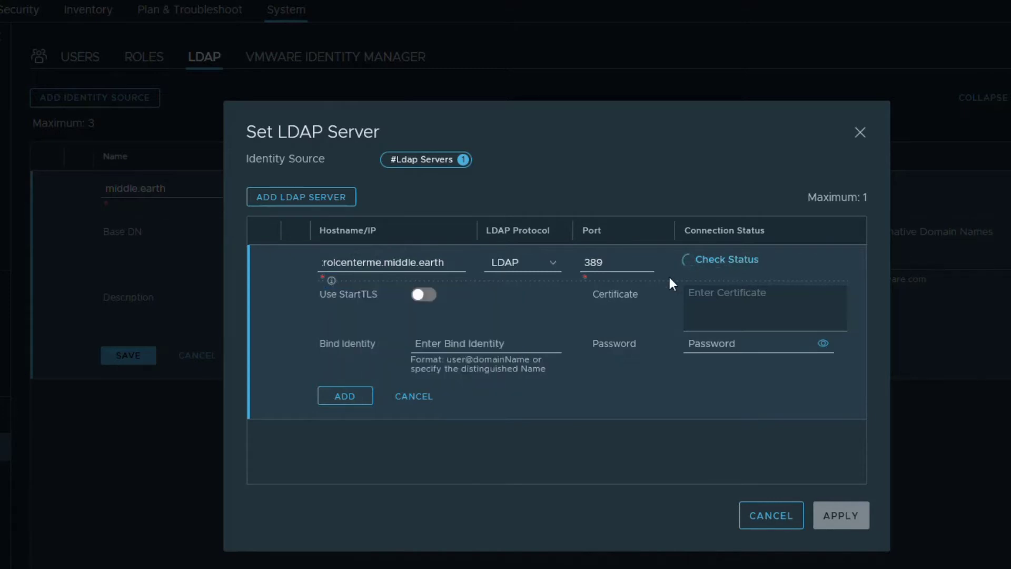
Enter the domain administrator bind account and its password, then retest the connection
{"action": "left_click", "coordinate": [436, 337]}
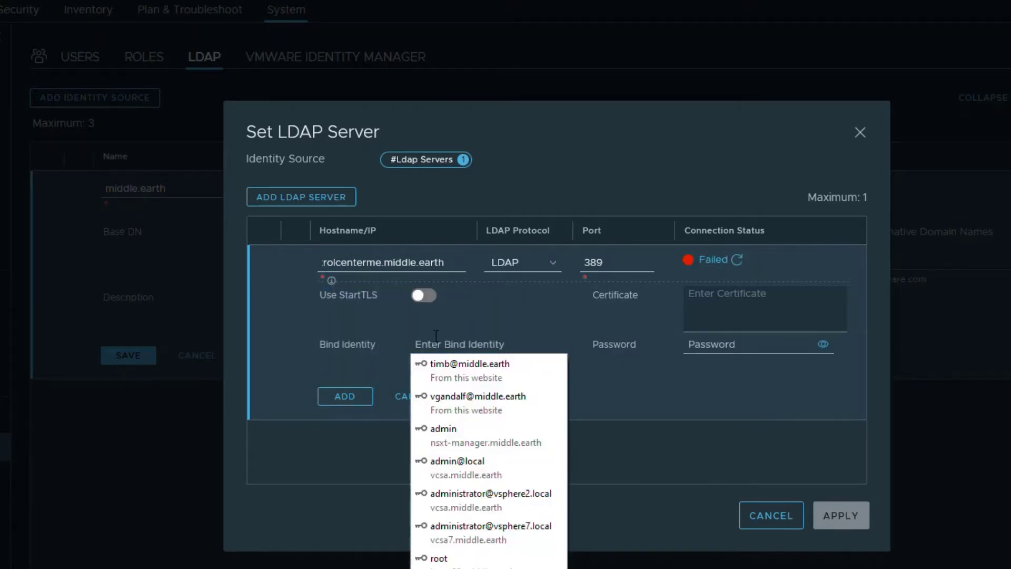
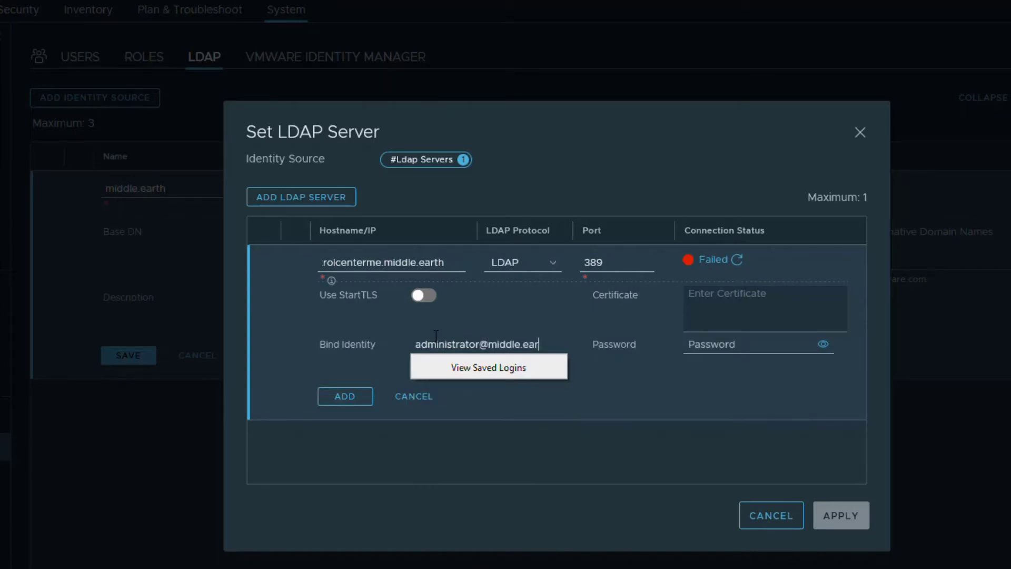
{"action": "left_click", "coordinate": [688, 347]}
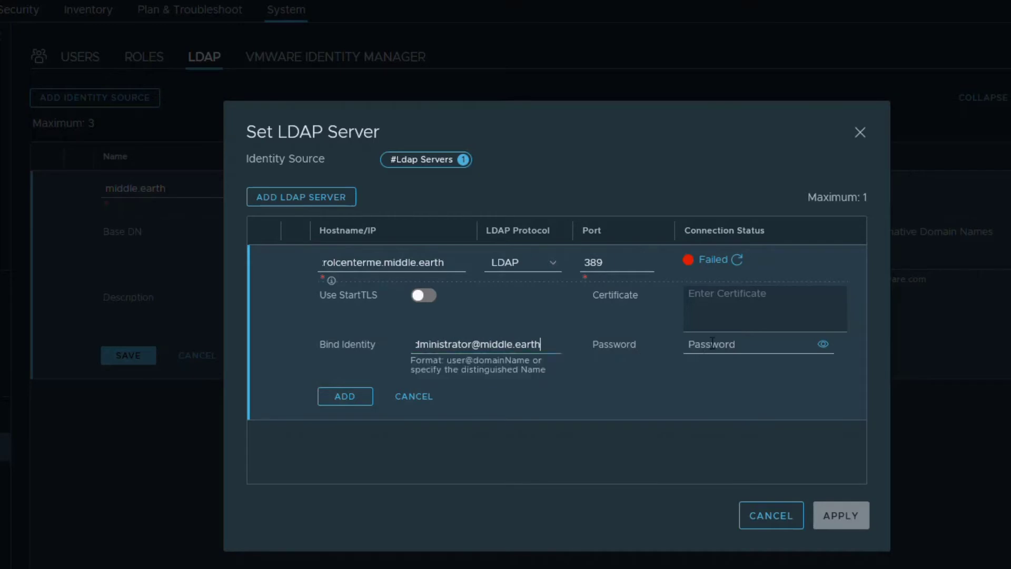
{"action": "type", "text": "********"}
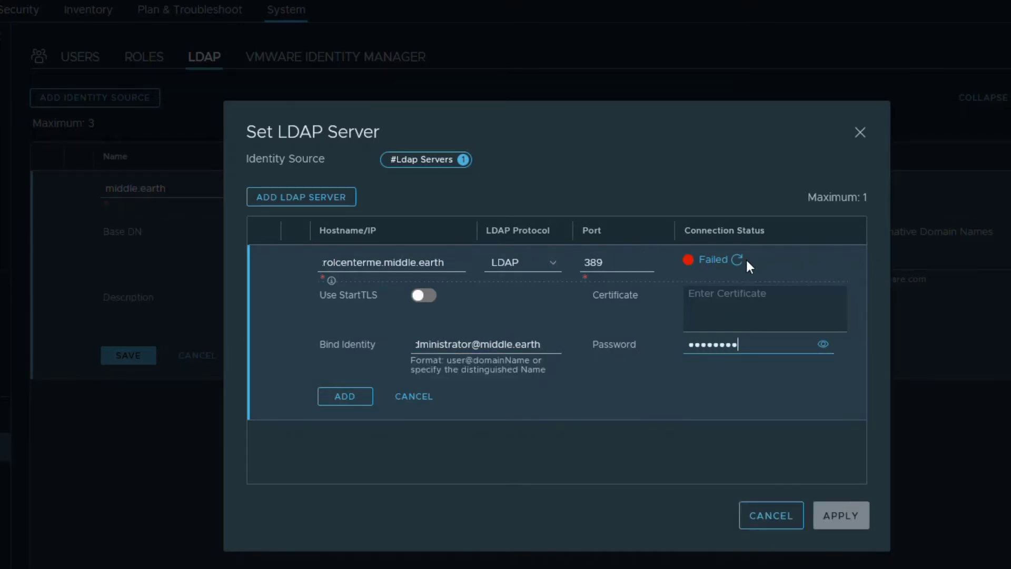
{"action": "mouse_move", "coordinate": [721, 266]}
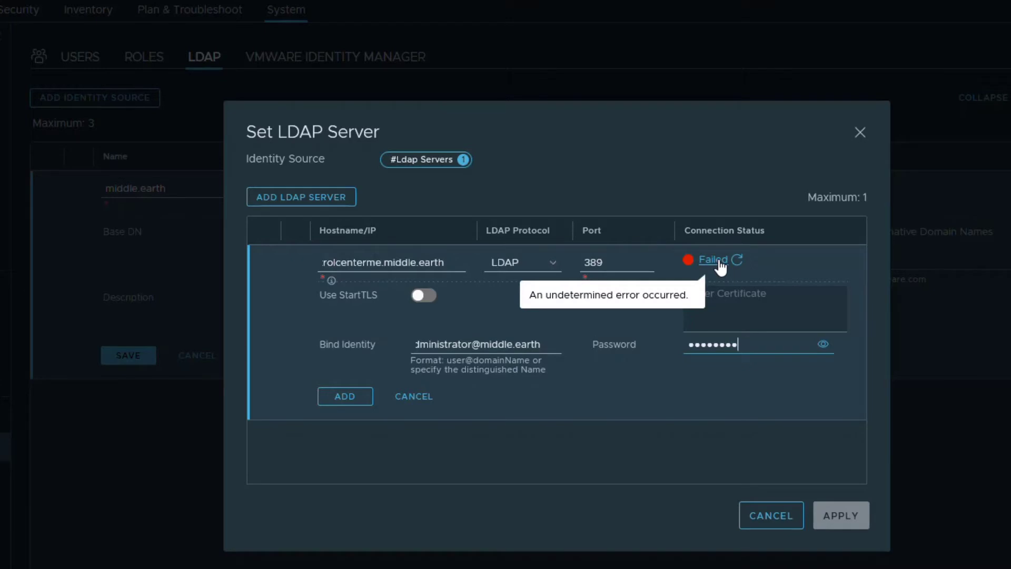
{"action": "left_click", "coordinate": [736, 260]}
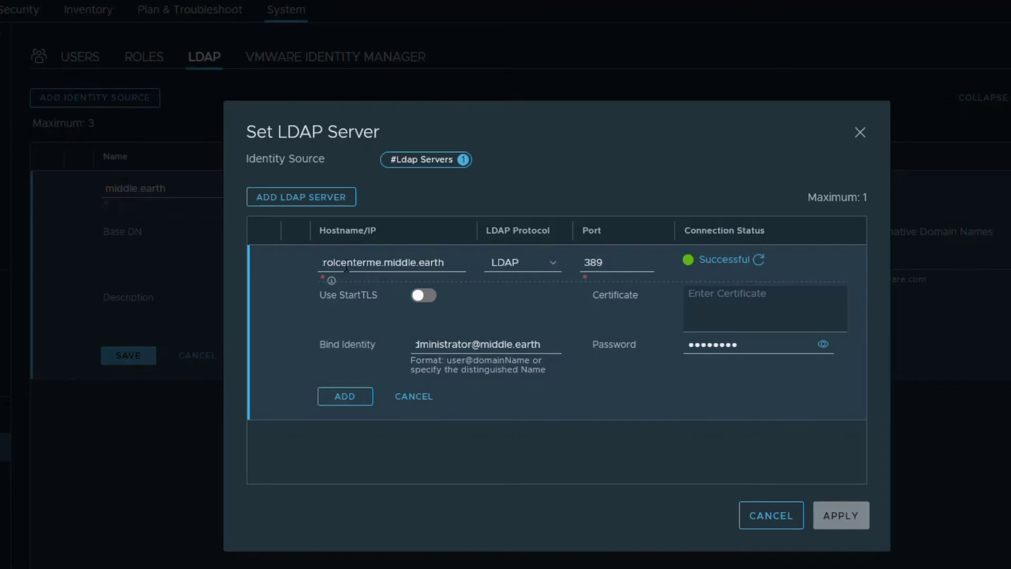
{"action": "mouse_move", "coordinate": [725, 268]}
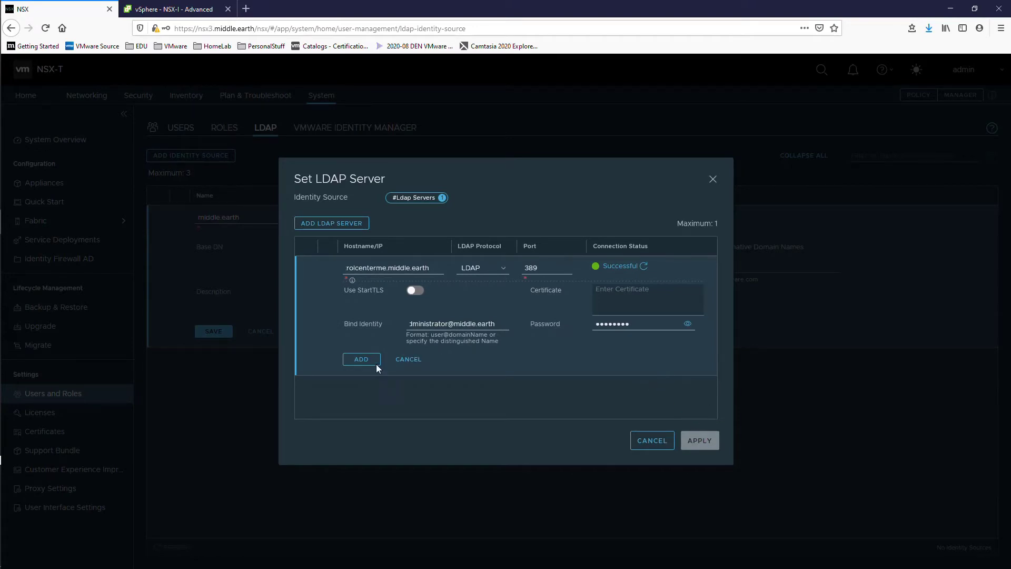
Add the server, apply the LDAP settings, and save the middle.earth identity source
{"action": "left_click", "coordinate": [361, 359]}
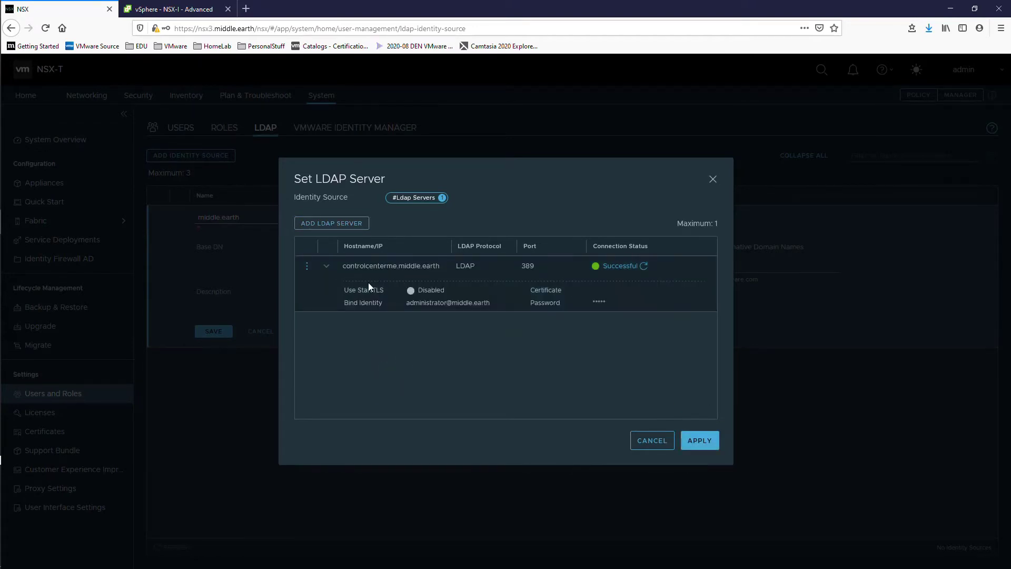
{"action": "left_click", "coordinate": [703, 441]}
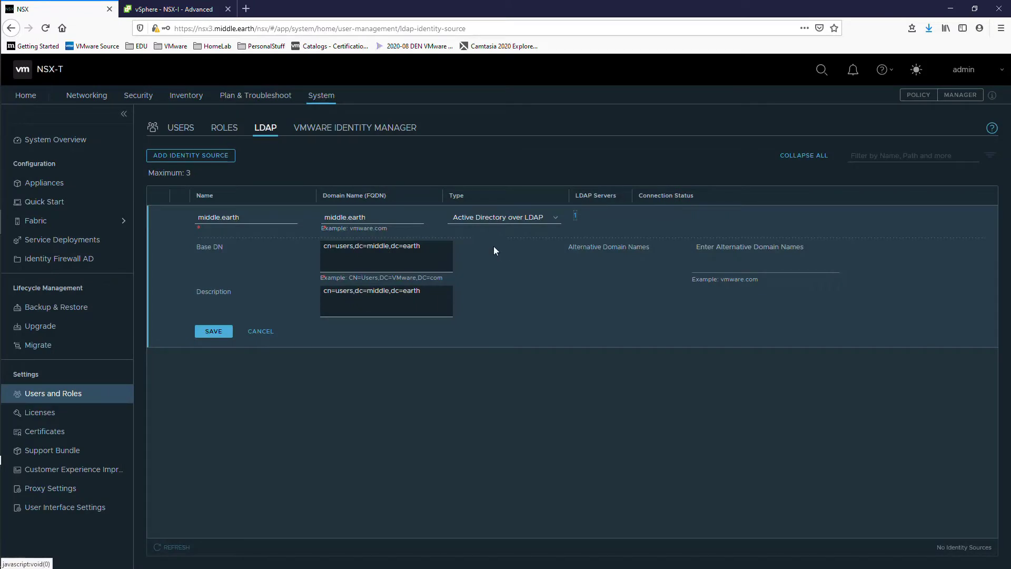
{"action": "left_click", "coordinate": [203, 333]}
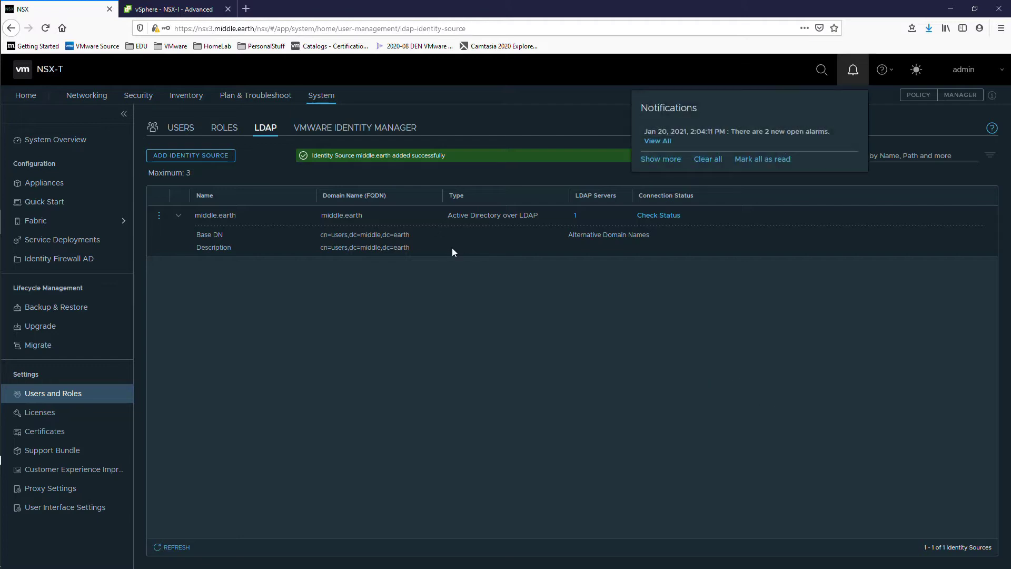
Assign the Enterprise Admin role to a middle.earth directory user found by search
{"action": "left_click", "coordinate": [189, 133]}
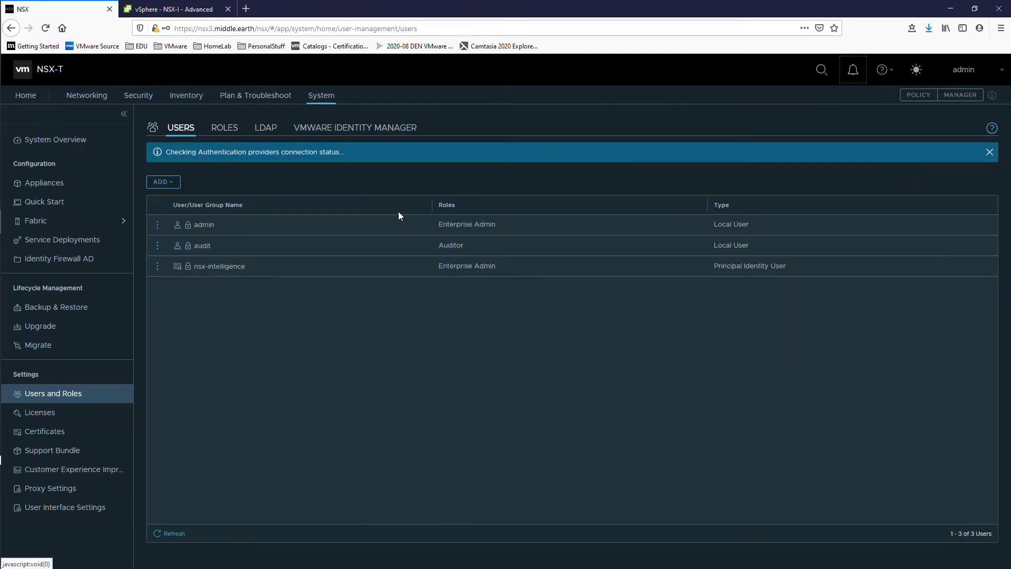
{"action": "left_click", "coordinate": [163, 181]}
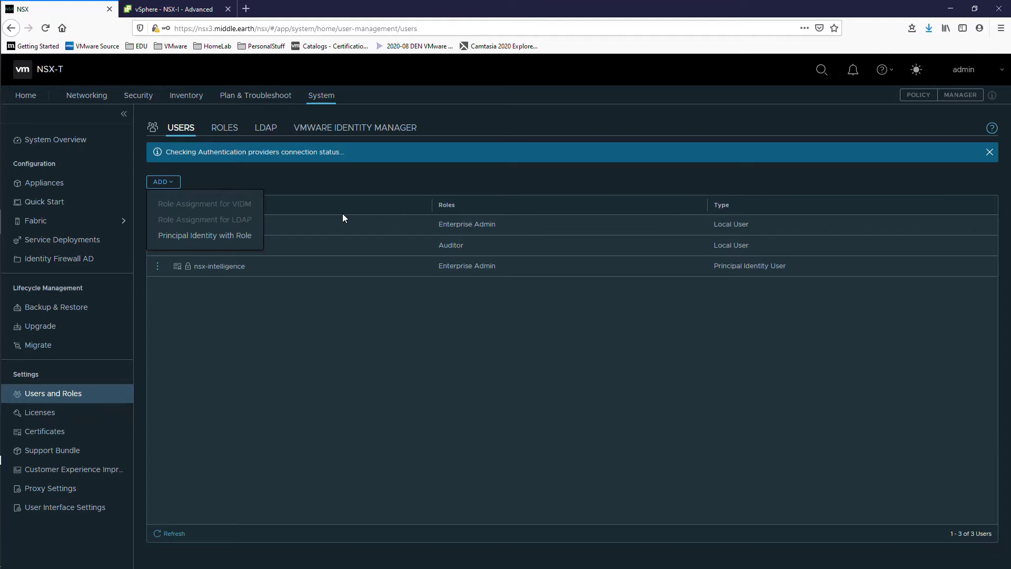
{"action": "left_click", "coordinate": [187, 199]}
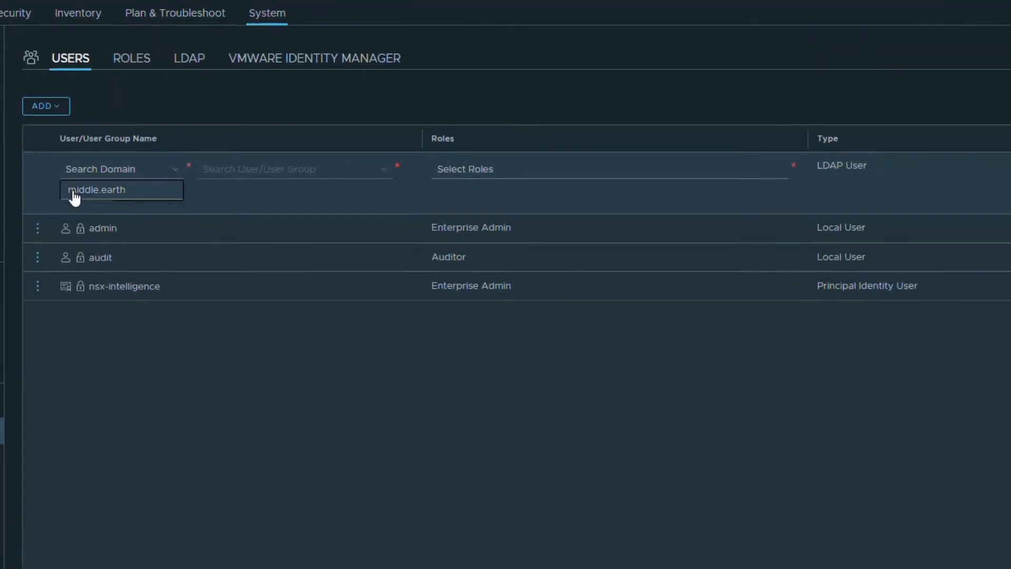
{"action": "left_click", "coordinate": [87, 194]}
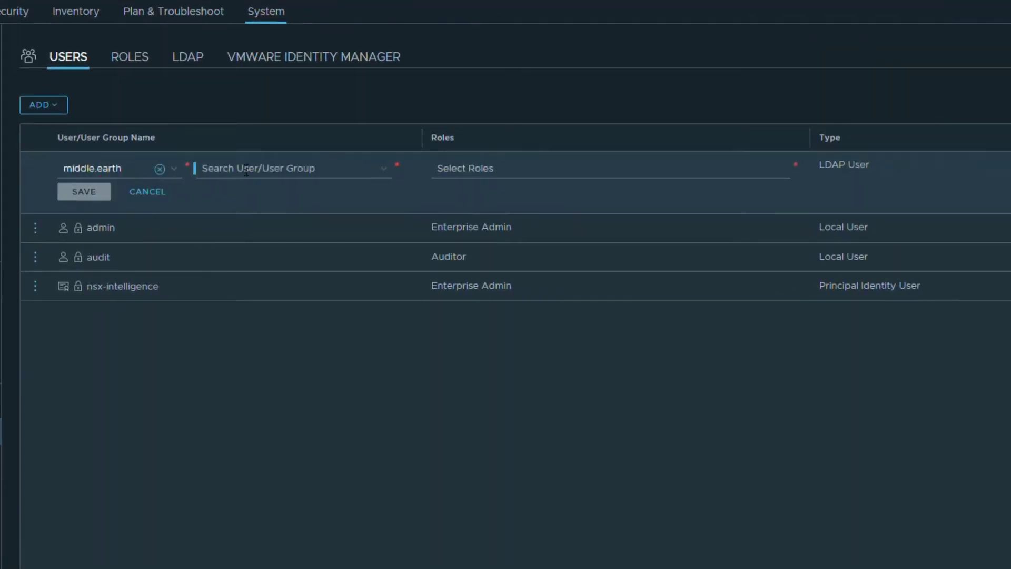
{"action": "left_click", "coordinate": [246, 169]}
{"action": "type", "text": "vg"}
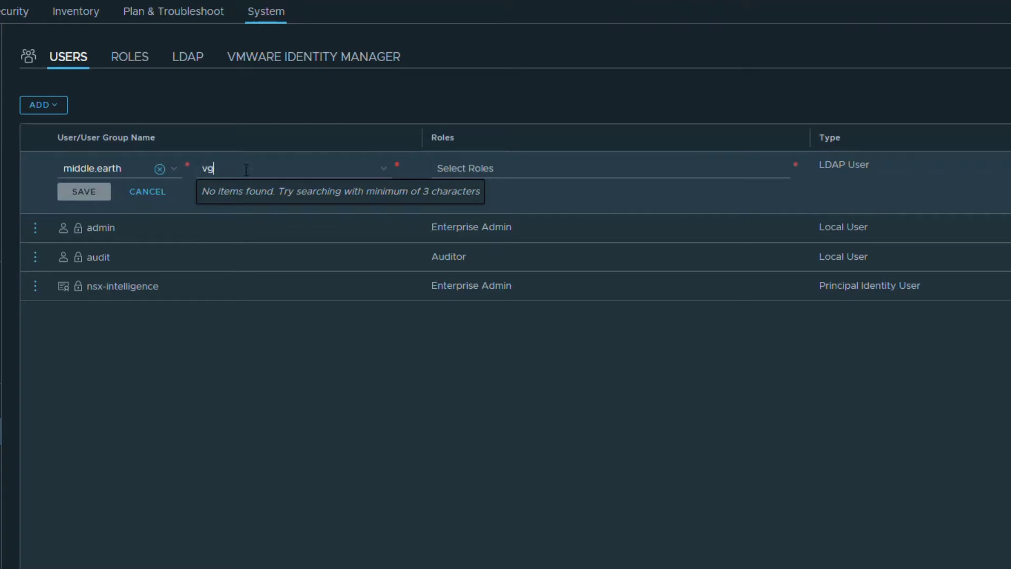
{"action": "type", "text": "andalf"}
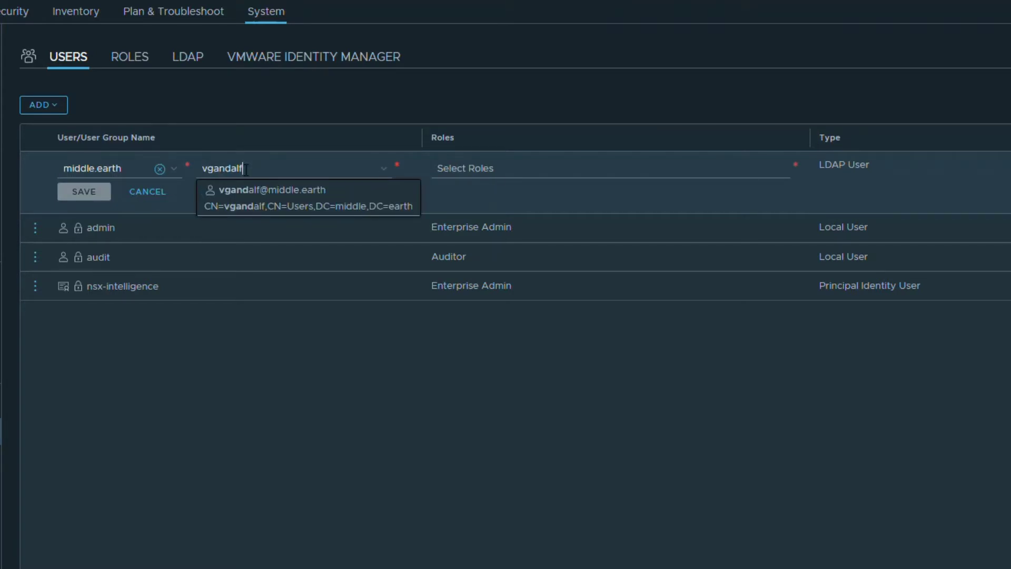
{"action": "left_click", "coordinate": [263, 199]}
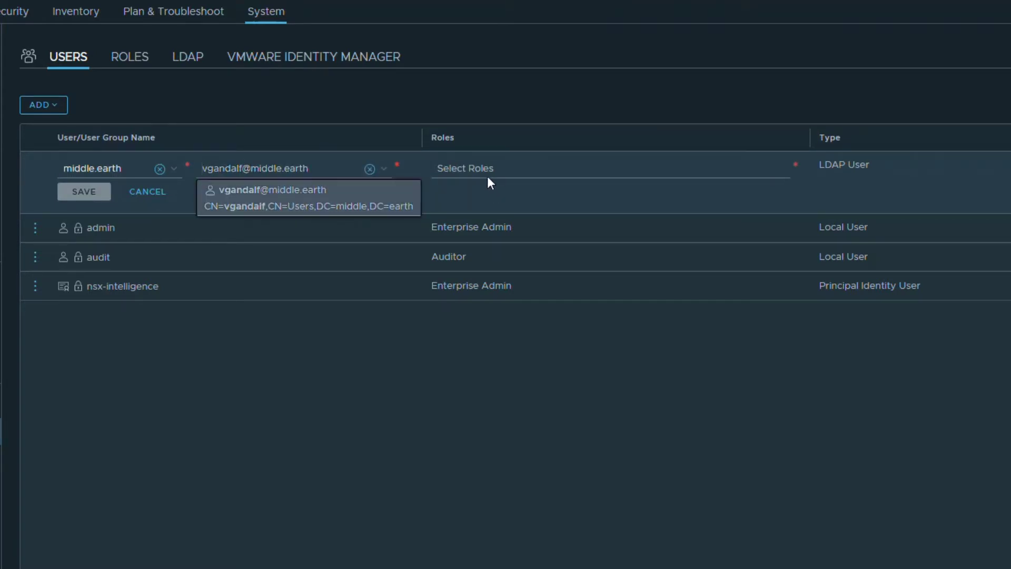
{"action": "left_click", "coordinate": [488, 172]}
{"action": "left_click", "coordinate": [508, 207]}
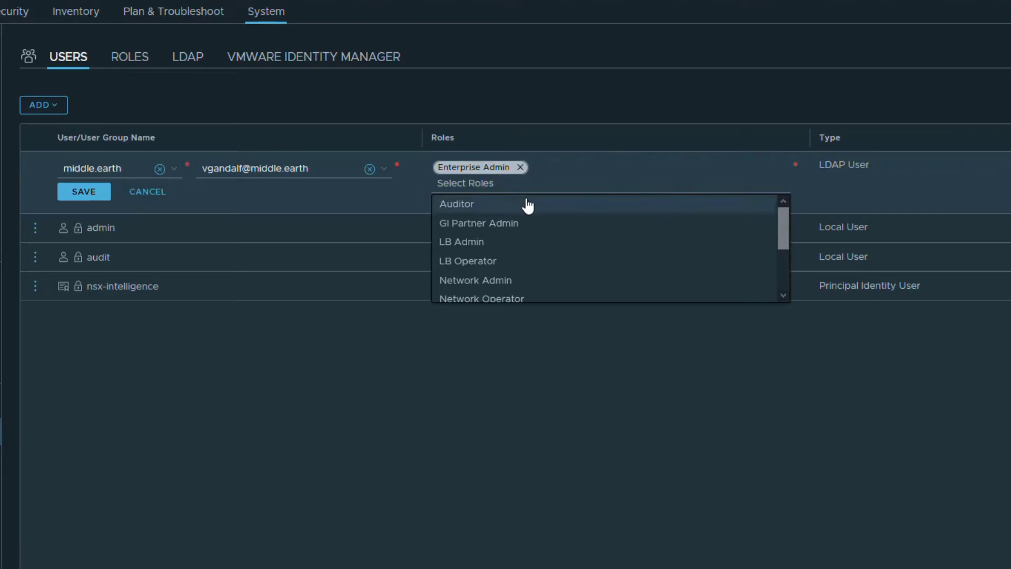
{"action": "left_click", "coordinate": [84, 191]}
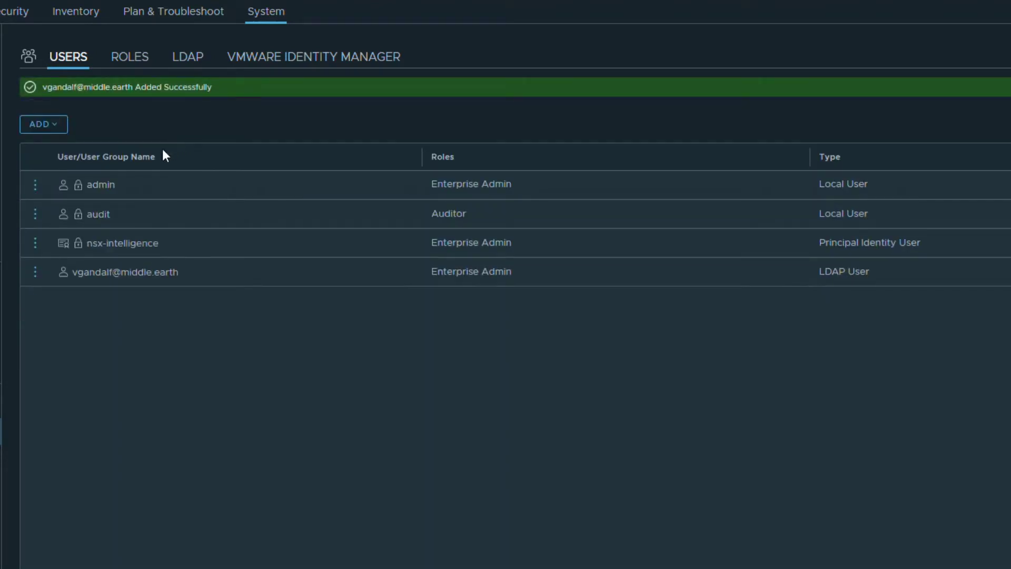
Assign the Auditor role to a second middle.earth directory user found by search
{"action": "left_click", "coordinate": [51, 126]}
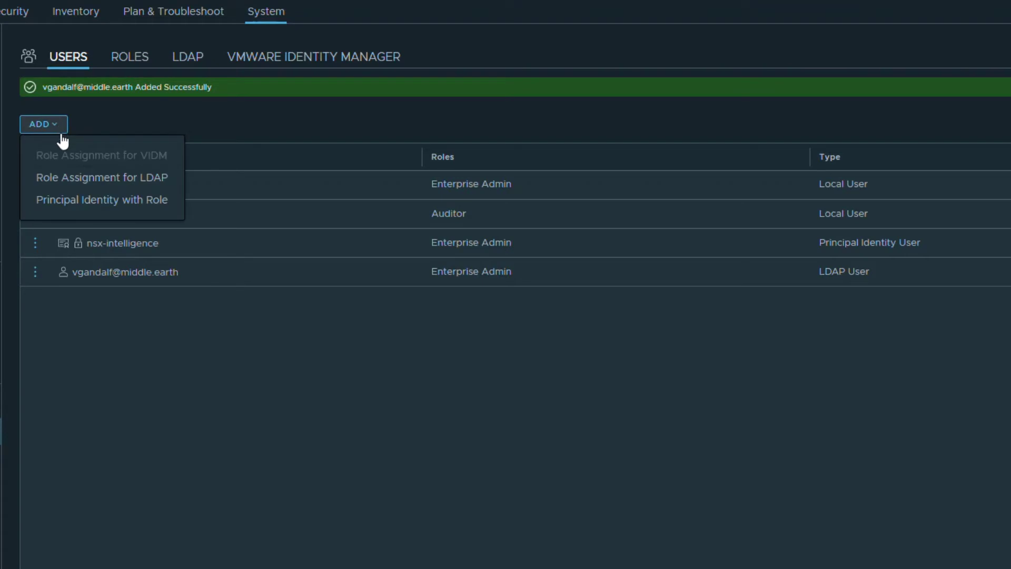
{"action": "left_click", "coordinate": [75, 175]}
{"action": "left_click", "coordinate": [126, 208]}
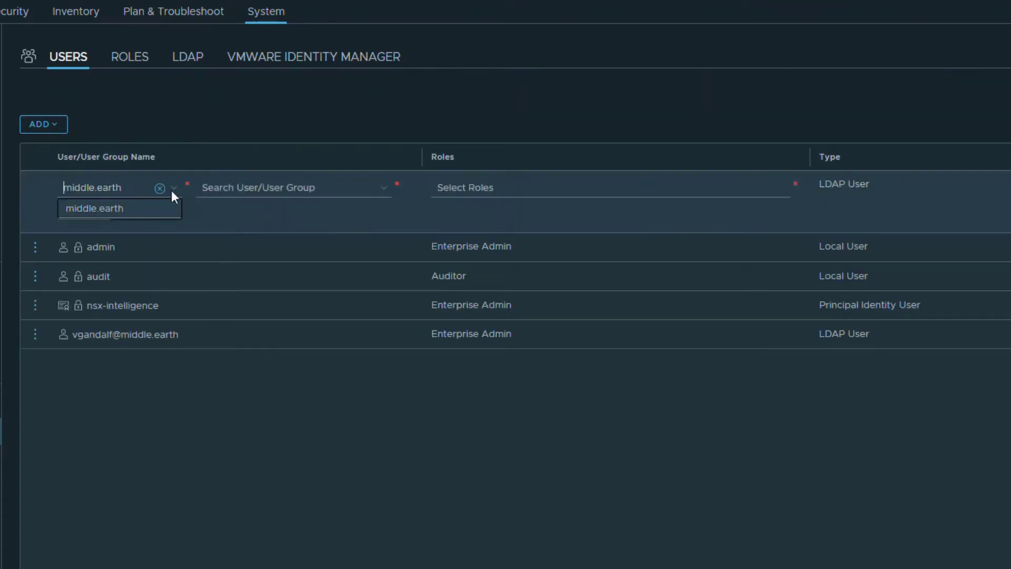
{"action": "left_click", "coordinate": [230, 187]}
{"action": "type", "text": "tim"}
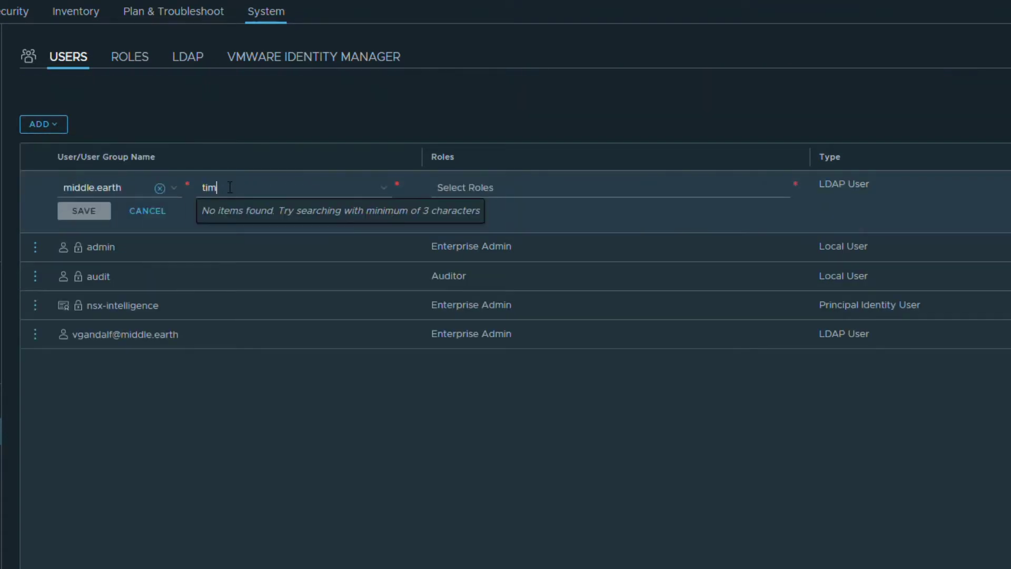
{"action": "left_click", "coordinate": [264, 226]}
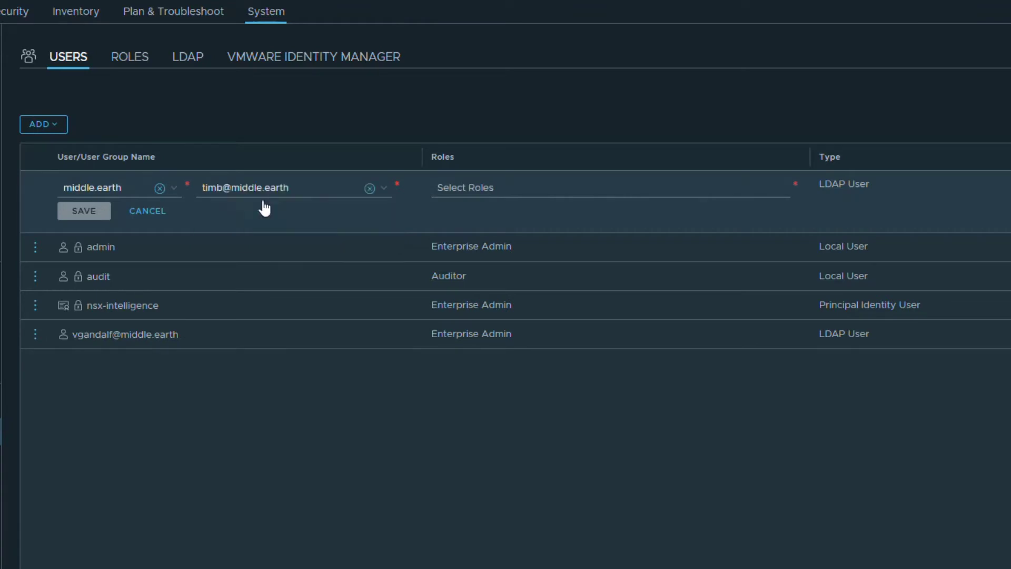
{"action": "left_click", "coordinate": [498, 187]}
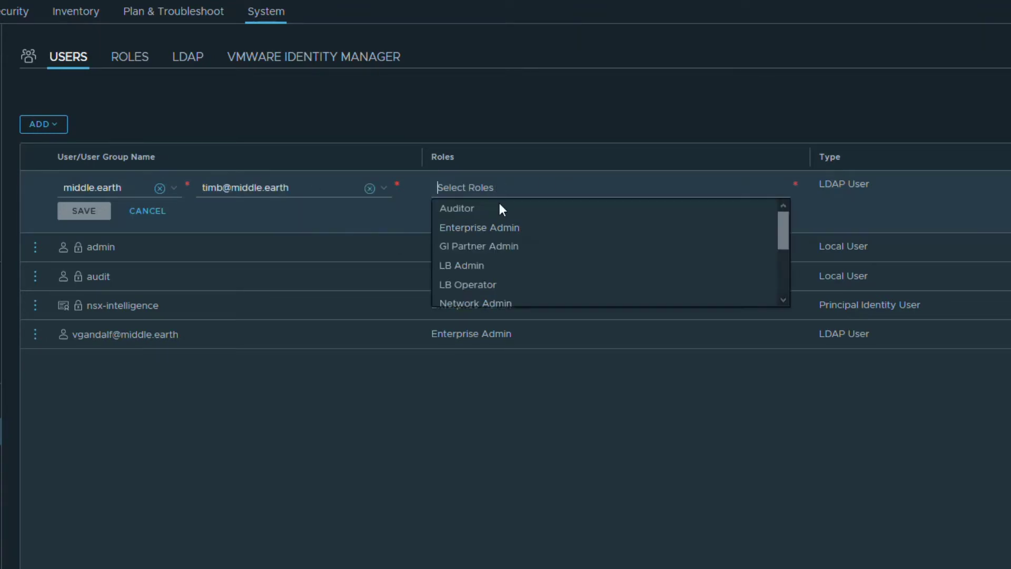
{"action": "left_click", "coordinate": [499, 204]}
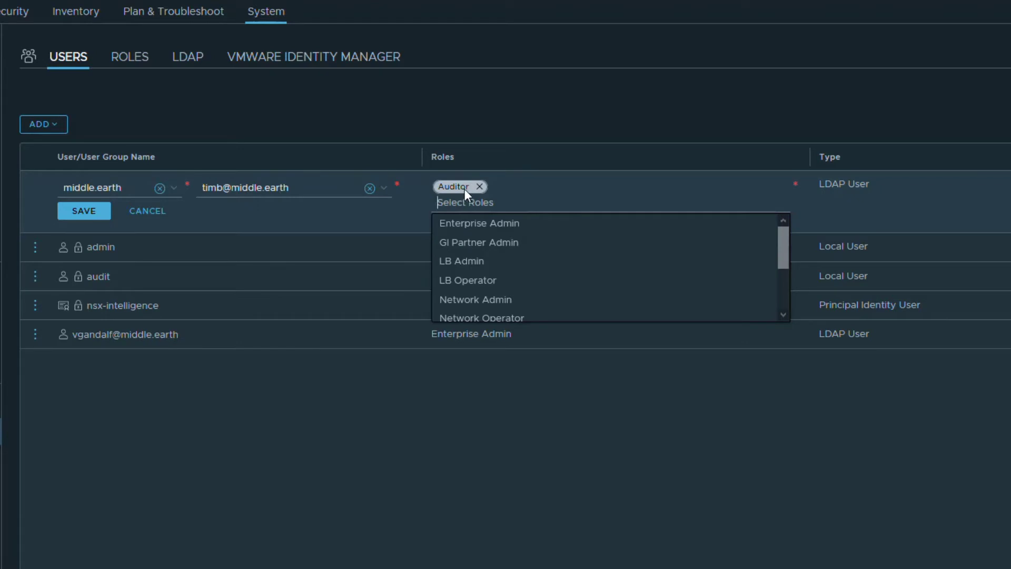
{"action": "left_click", "coordinate": [99, 211]}
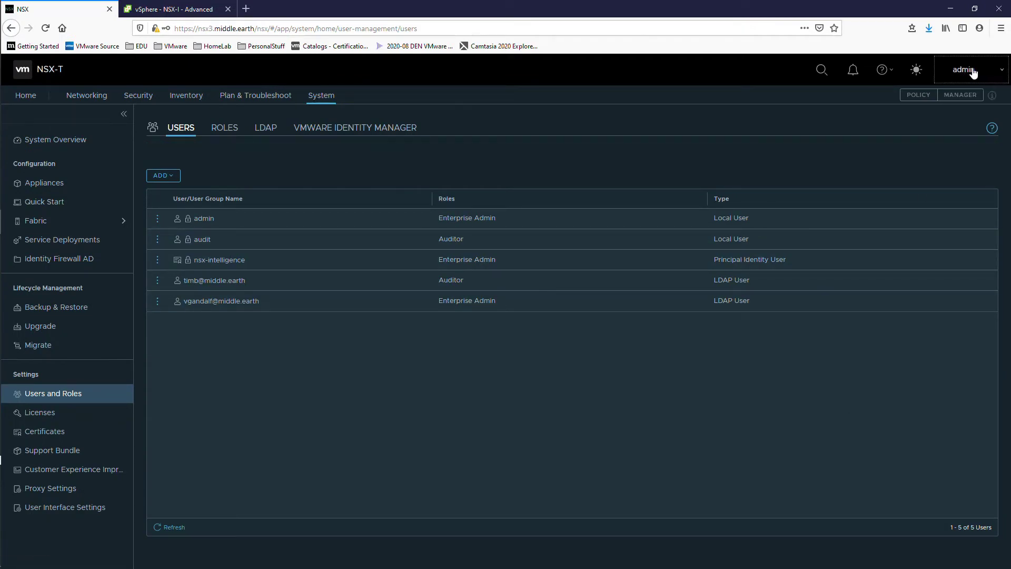
Log out of admin and sign in as the Enterprise Admin directory user
{"action": "left_click", "coordinate": [976, 75]}
{"action": "left_click", "coordinate": [974, 97]}
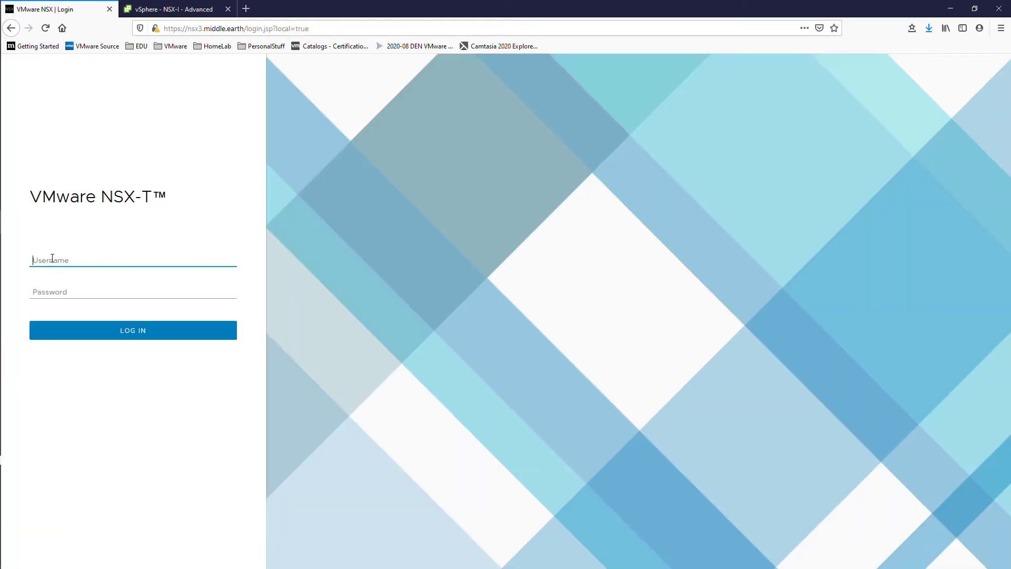
{"action": "type", "text": "vgan"}
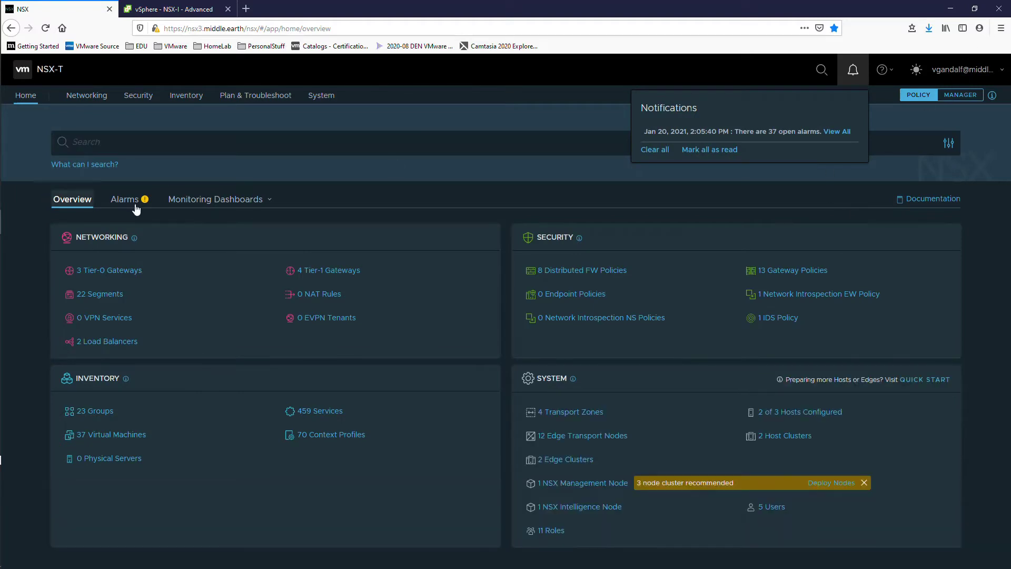
Browse the Segments and Tier-1 Gateways lists, then go to the System overview
{"action": "left_click", "coordinate": [84, 98]}
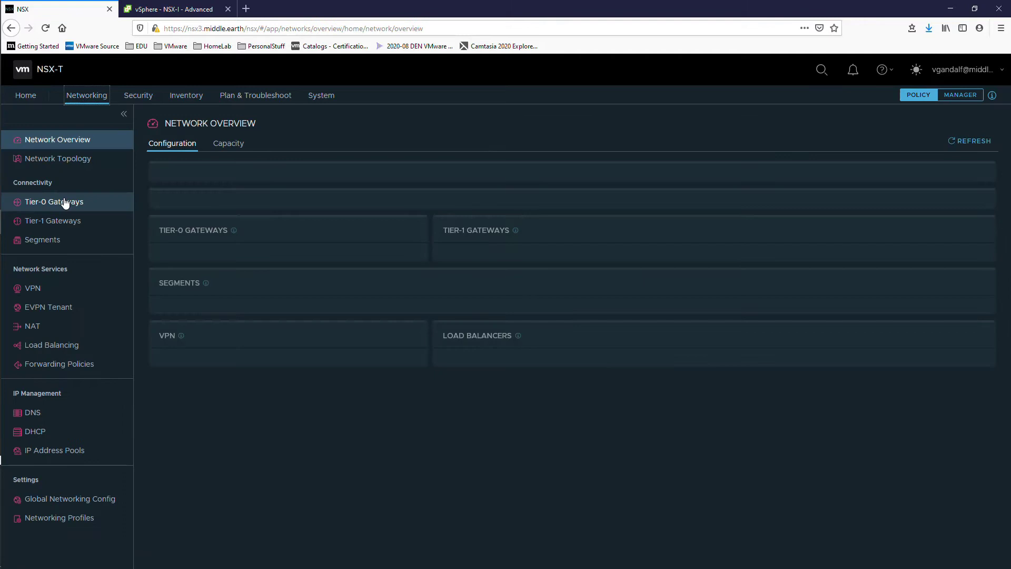
{"action": "left_click", "coordinate": [53, 241]}
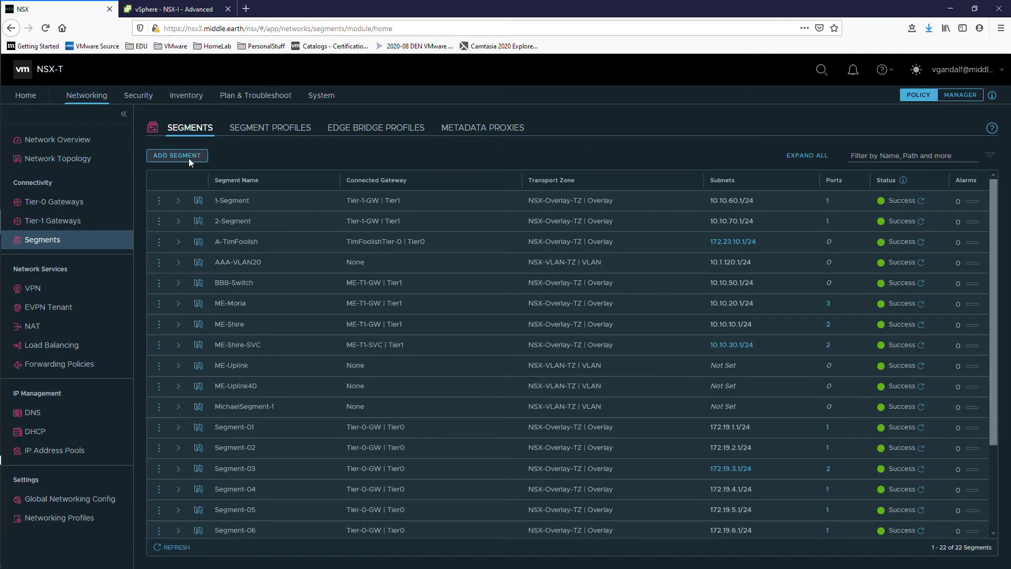
{"action": "left_click", "coordinate": [58, 222]}
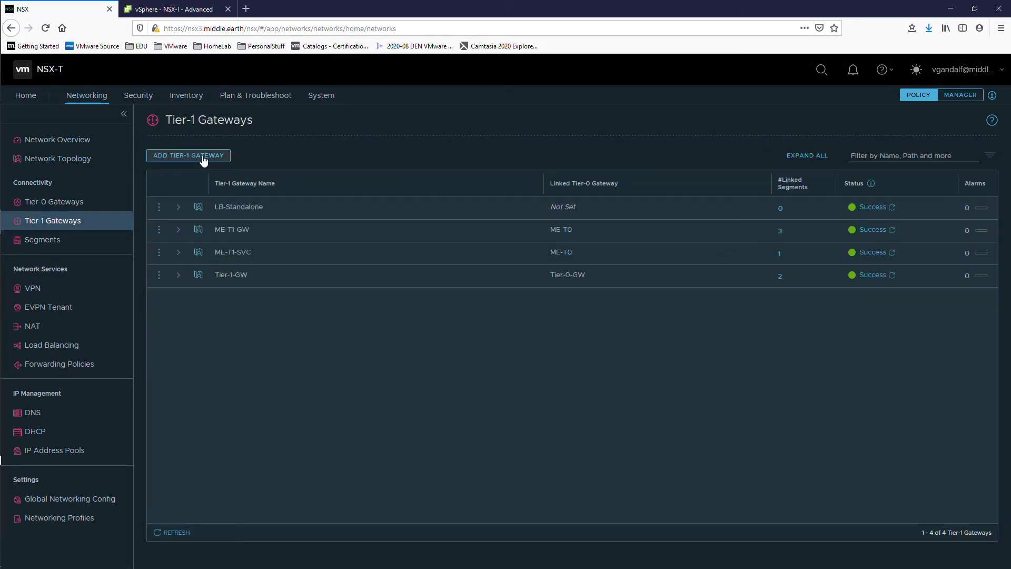
{"action": "left_click", "coordinate": [326, 102]}
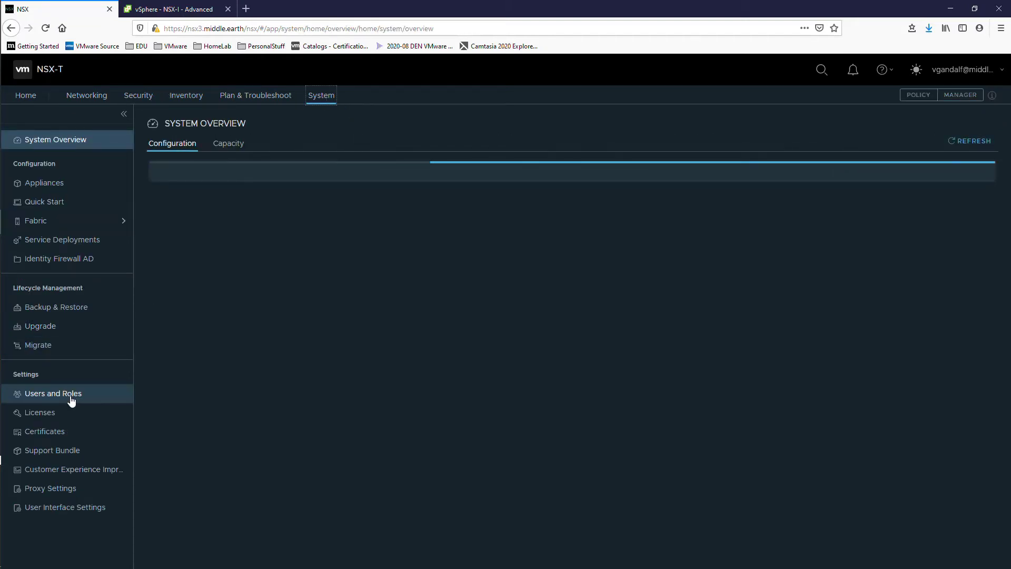
Create a new role named CustomRole with a short description for its intended user
{"action": "left_click", "coordinate": [72, 400]}
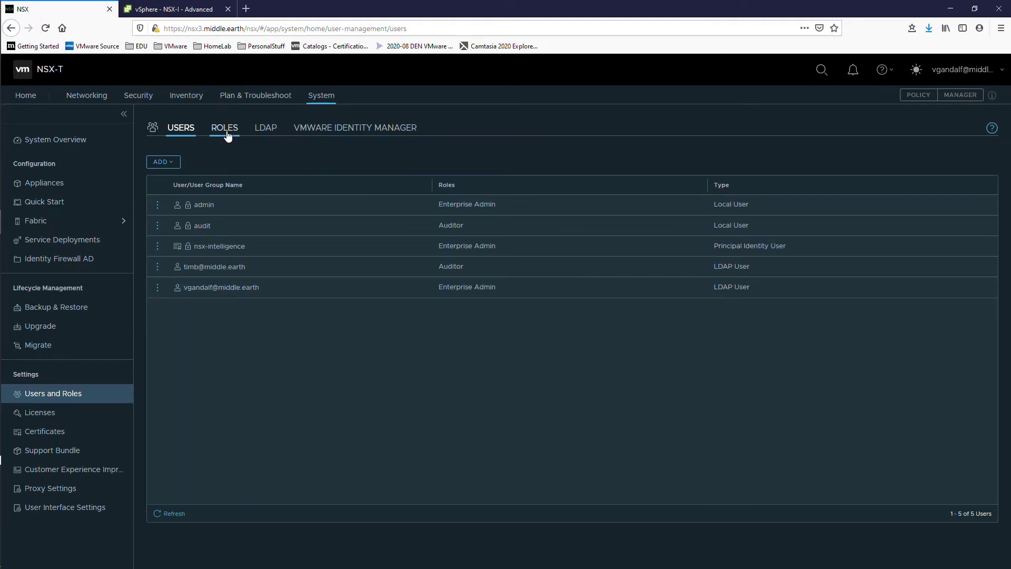
{"action": "left_click", "coordinate": [225, 129]}
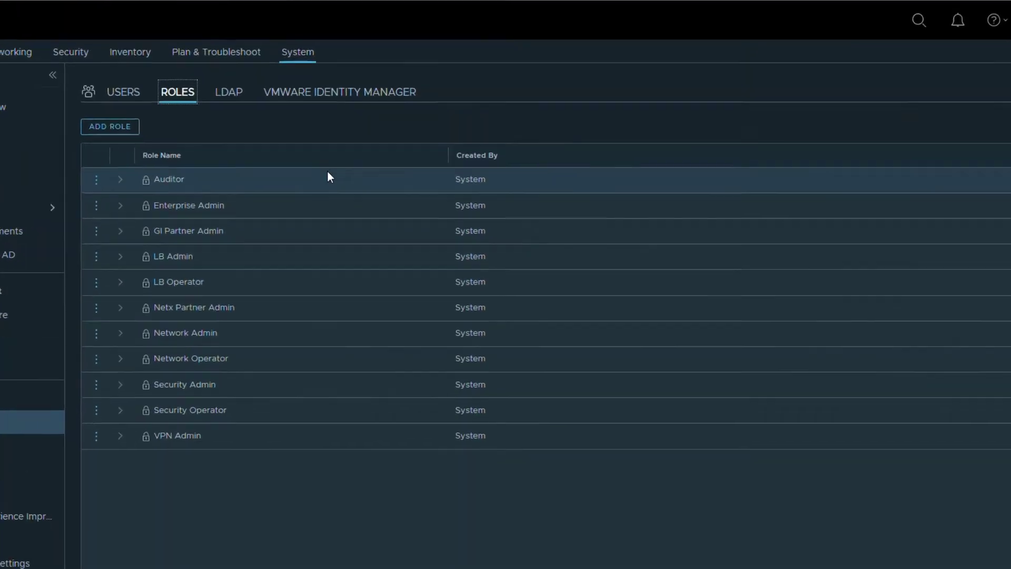
{"action": "left_click", "coordinate": [38, 98]}
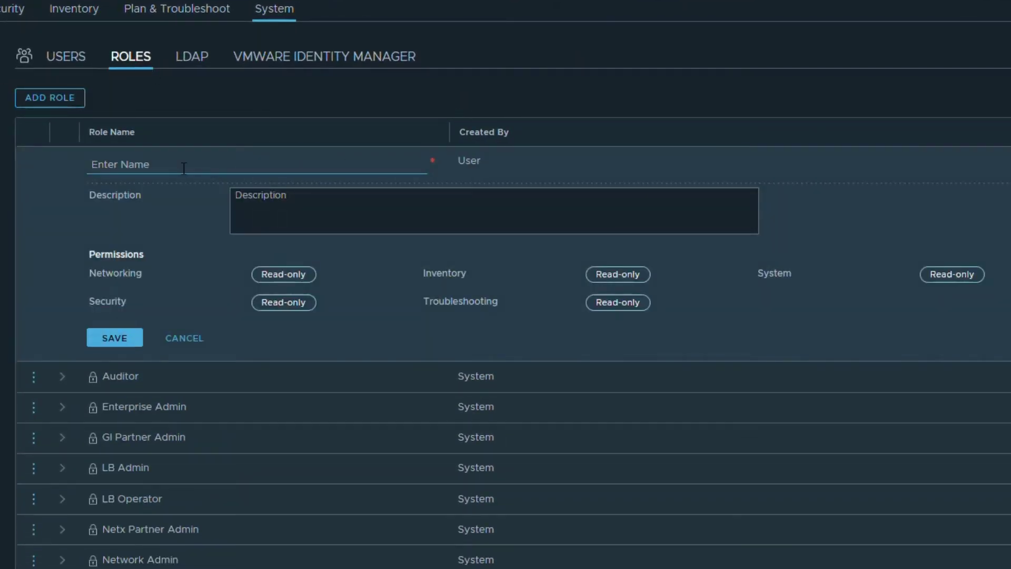
{"action": "type", "text": "Custom"}
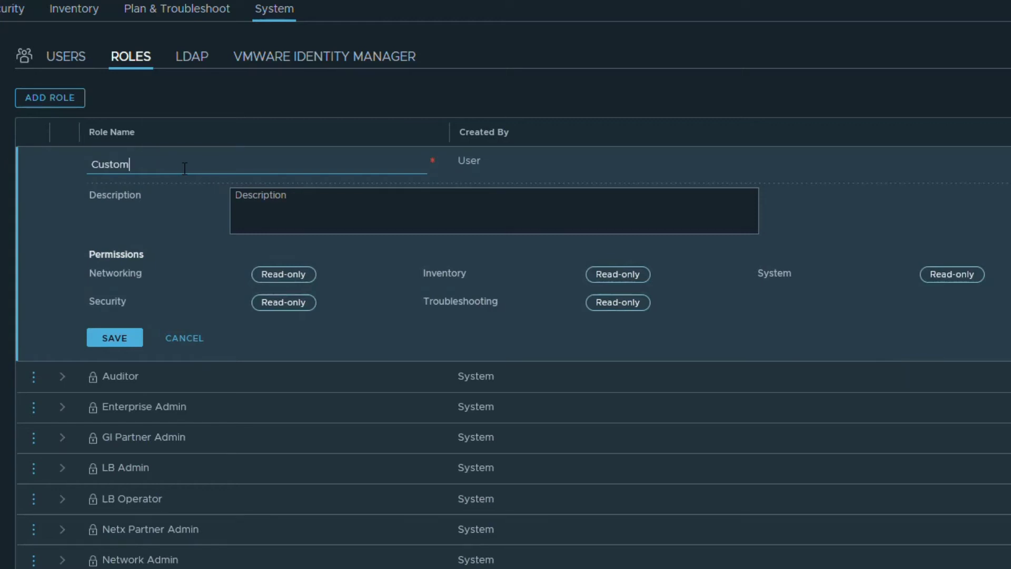
{"action": "type", "text": "Role"}
{"action": "left_click", "coordinate": [276, 217]}
{"action": "type", "text": "Th"}
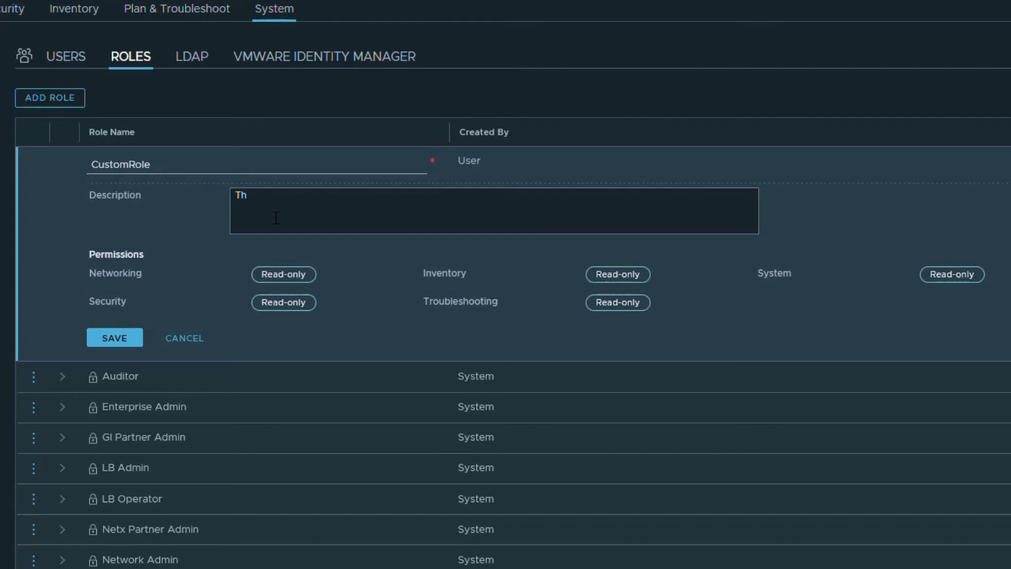
{"action": "type", "text": "e Role for Tim"}
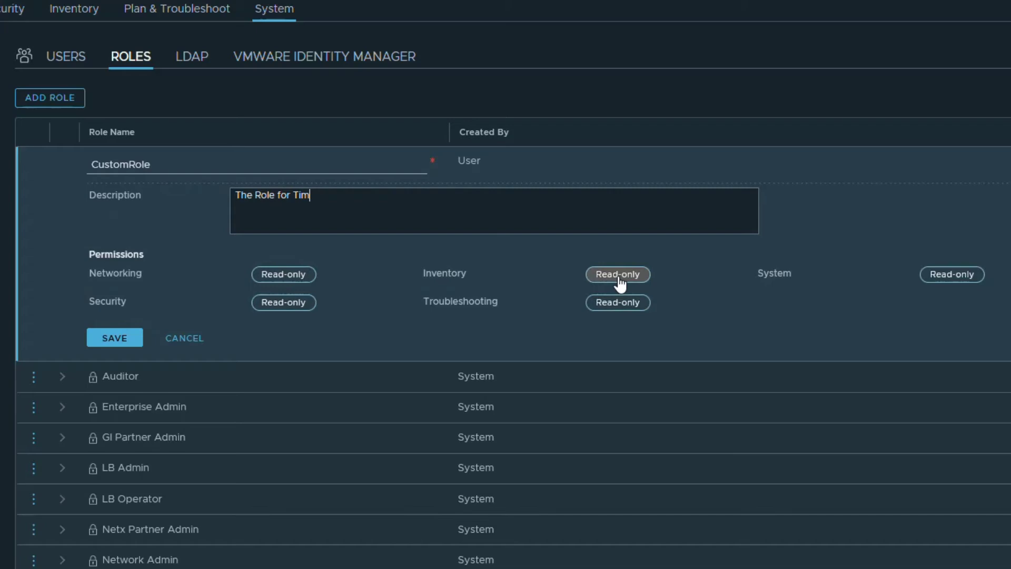
Set all System permissions for CustomRole to Read-only
{"action": "left_click", "coordinate": [972, 275]}
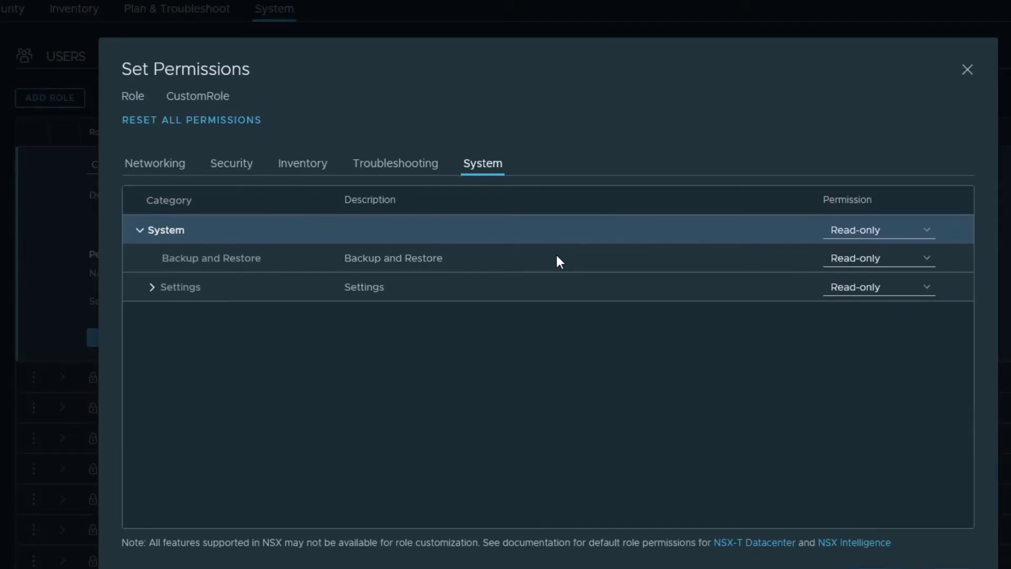
{"action": "left_click", "coordinate": [880, 258]}
{"action": "left_click", "coordinate": [859, 277]}
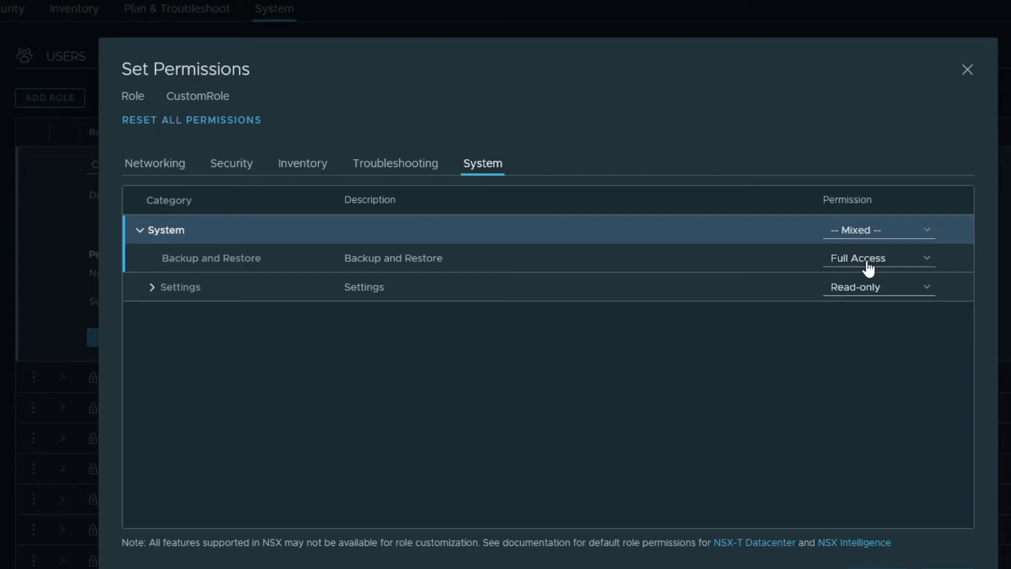
{"action": "left_click", "coordinate": [911, 262]}
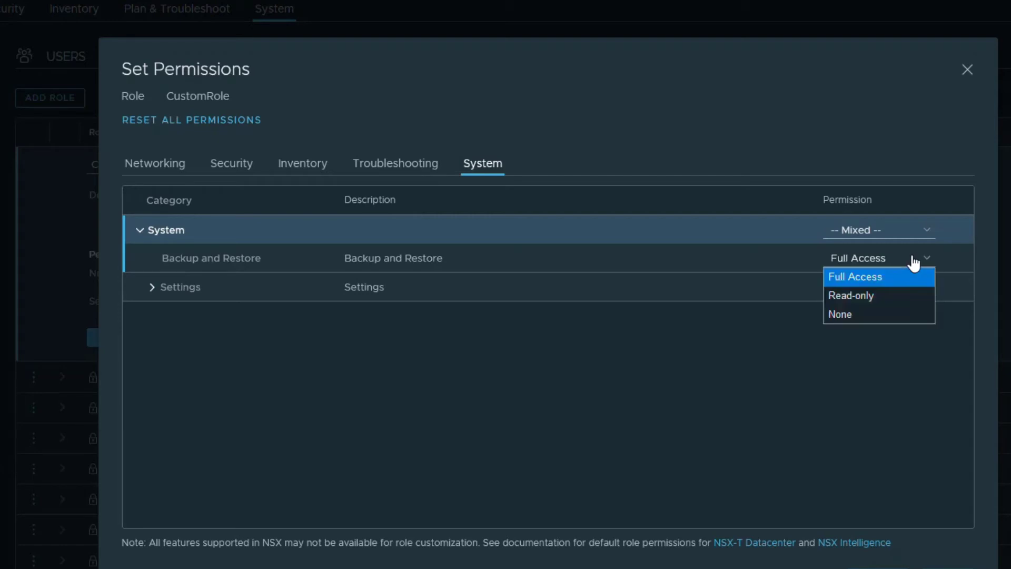
{"action": "left_click", "coordinate": [859, 296]}
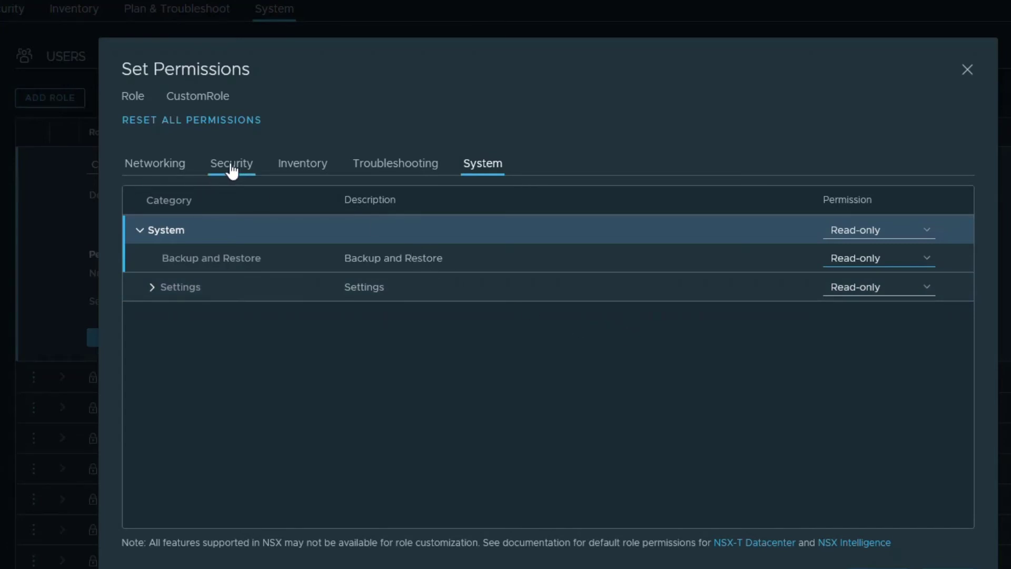
Give Networking > Connectivity > Segments Full Access and apply the permissions
{"action": "left_click", "coordinate": [164, 173]}
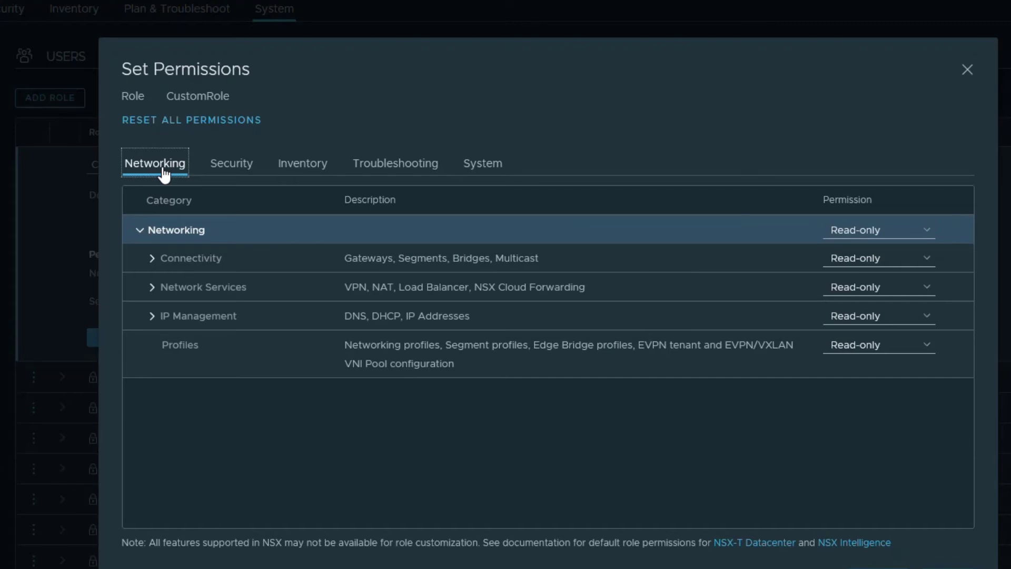
{"action": "left_click", "coordinate": [152, 258]}
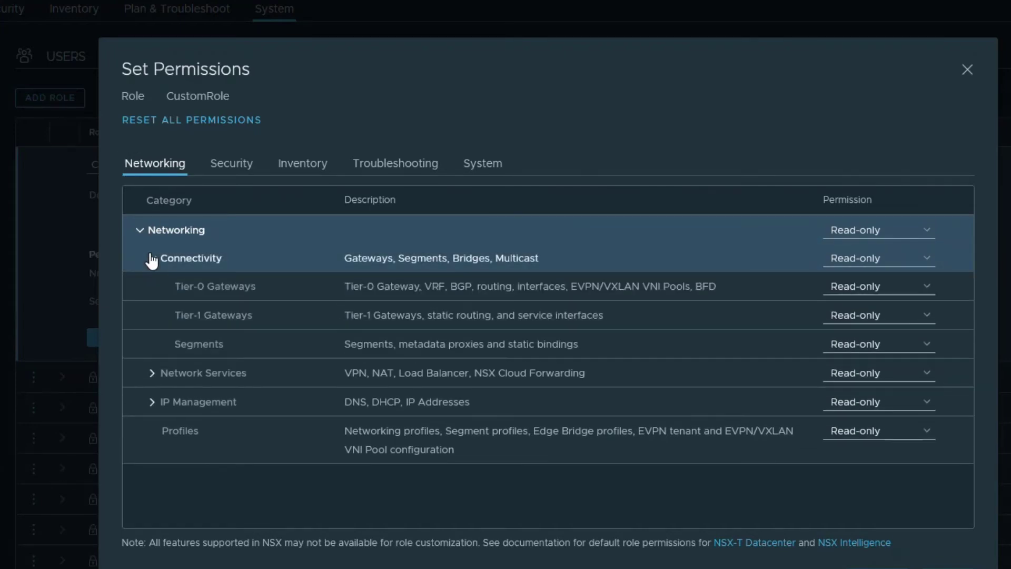
{"action": "left_click", "coordinate": [851, 347]}
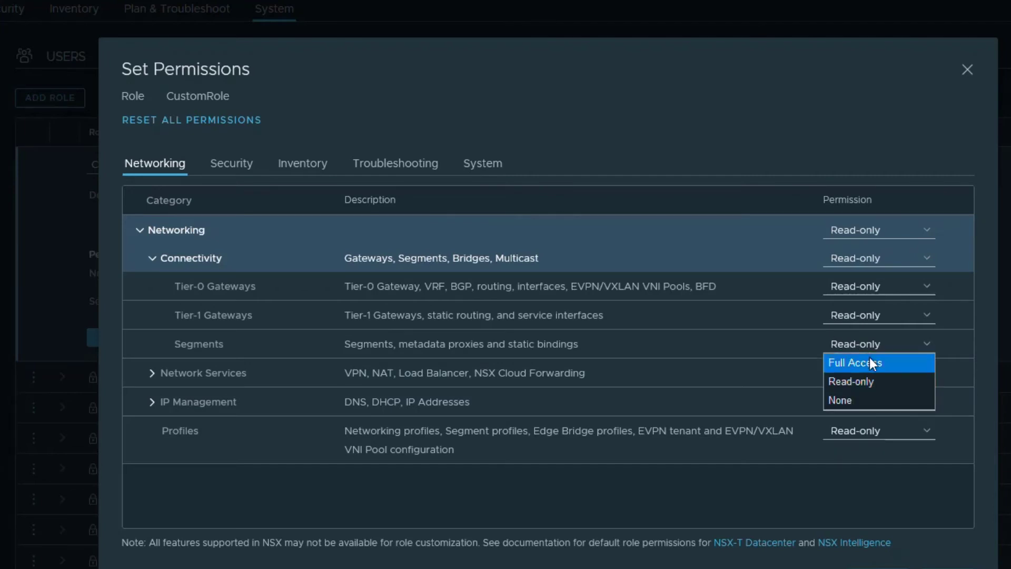
{"action": "left_click", "coordinate": [870, 362]}
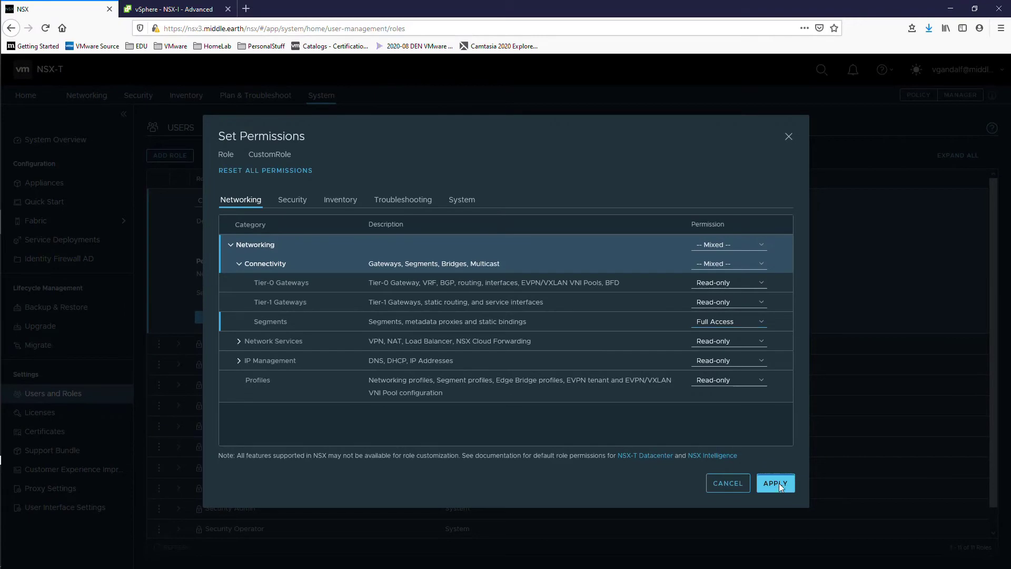
{"action": "left_click", "coordinate": [775, 483]}
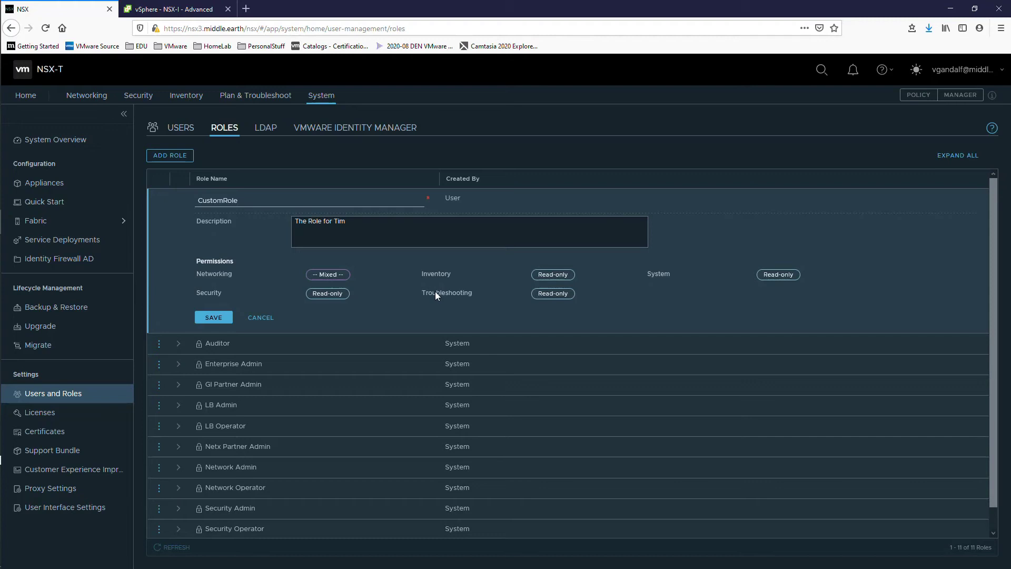
Save CustomRole and change the Auditor user's role from Auditor to CustomRole
{"action": "left_click", "coordinate": [213, 317]}
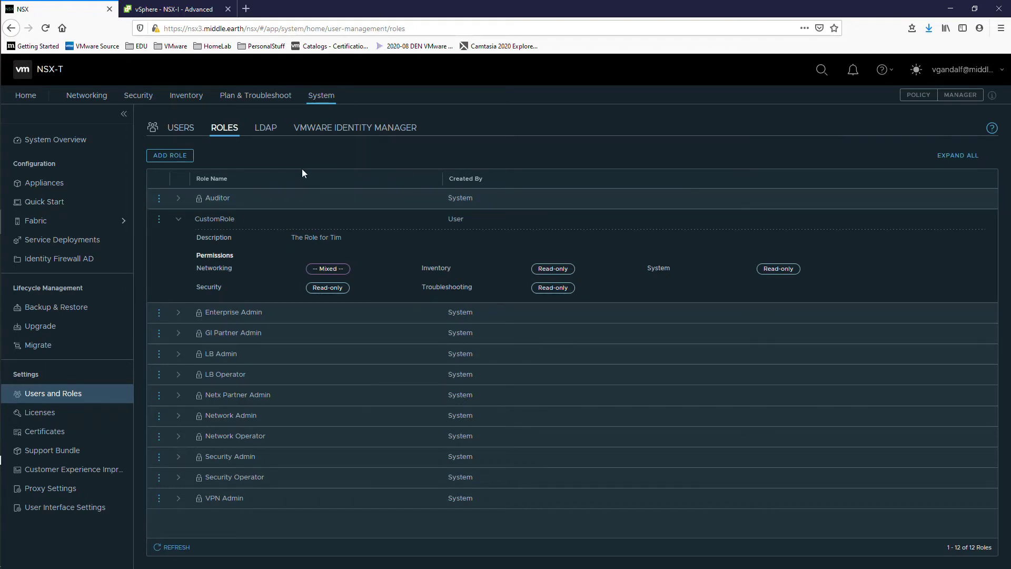
{"action": "left_click", "coordinate": [180, 132]}
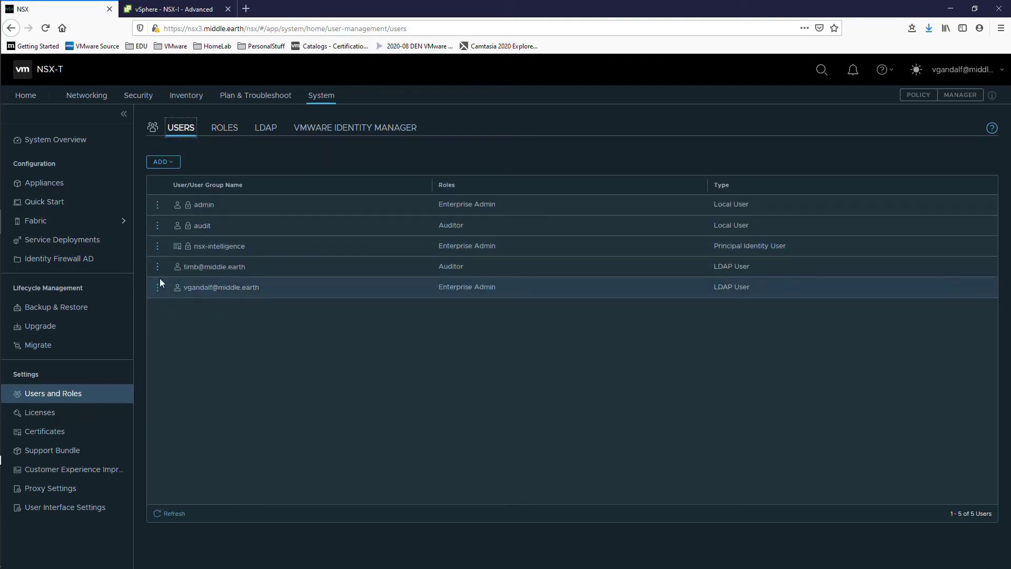
{"action": "left_click", "coordinate": [157, 267]}
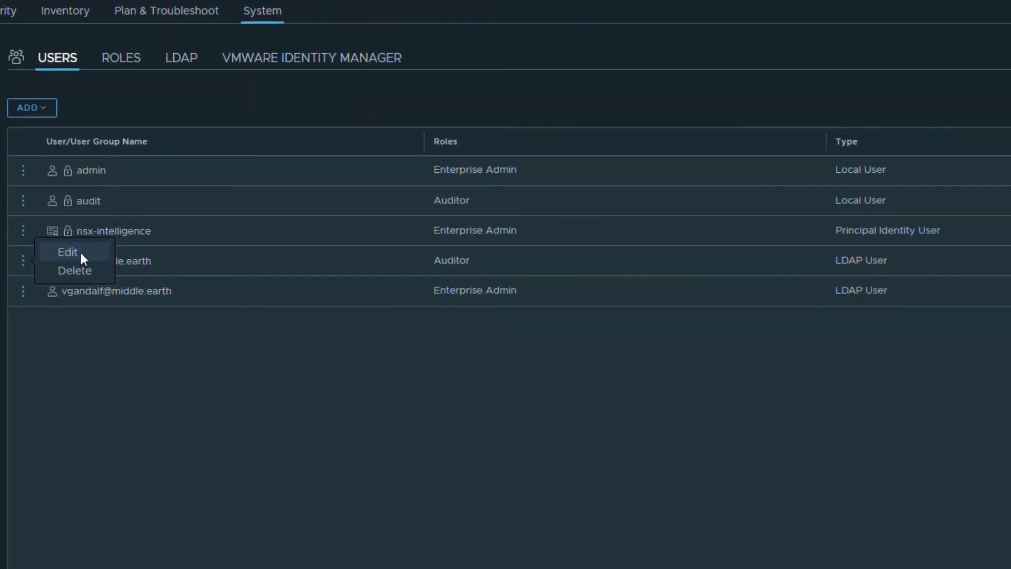
{"action": "left_click", "coordinate": [80, 251]}
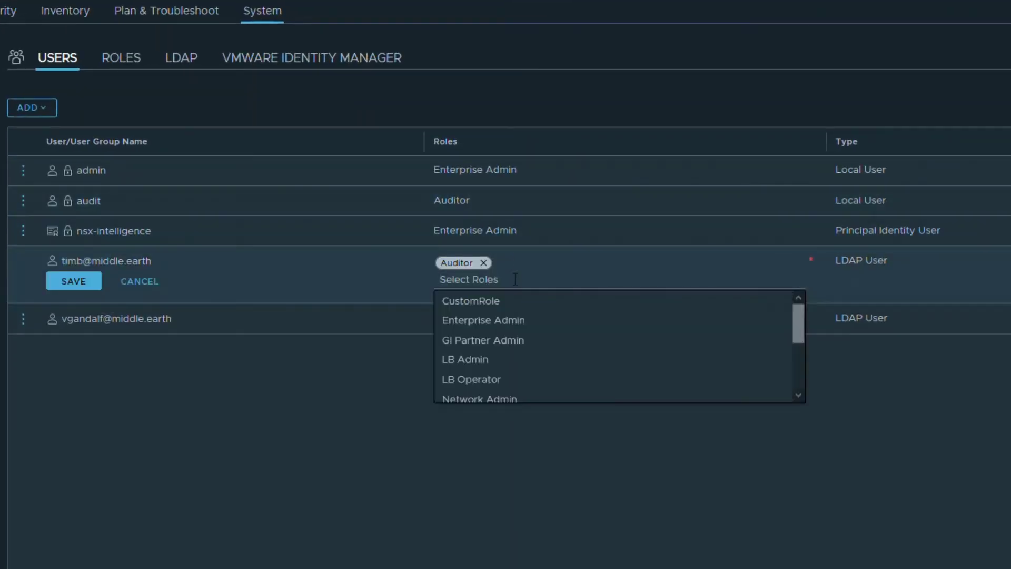
{"action": "left_click", "coordinate": [494, 305]}
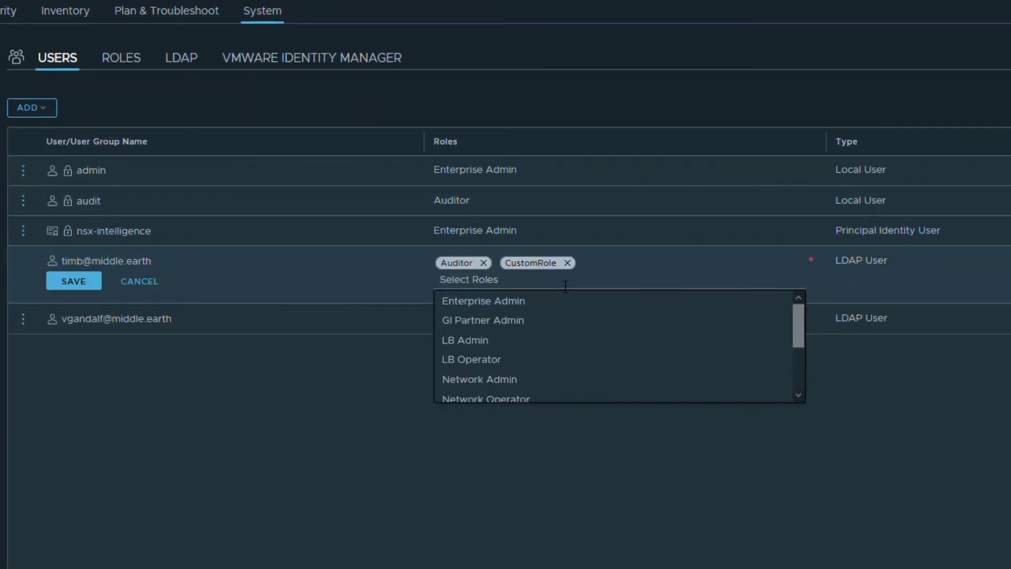
{"action": "left_click", "coordinate": [484, 263]}
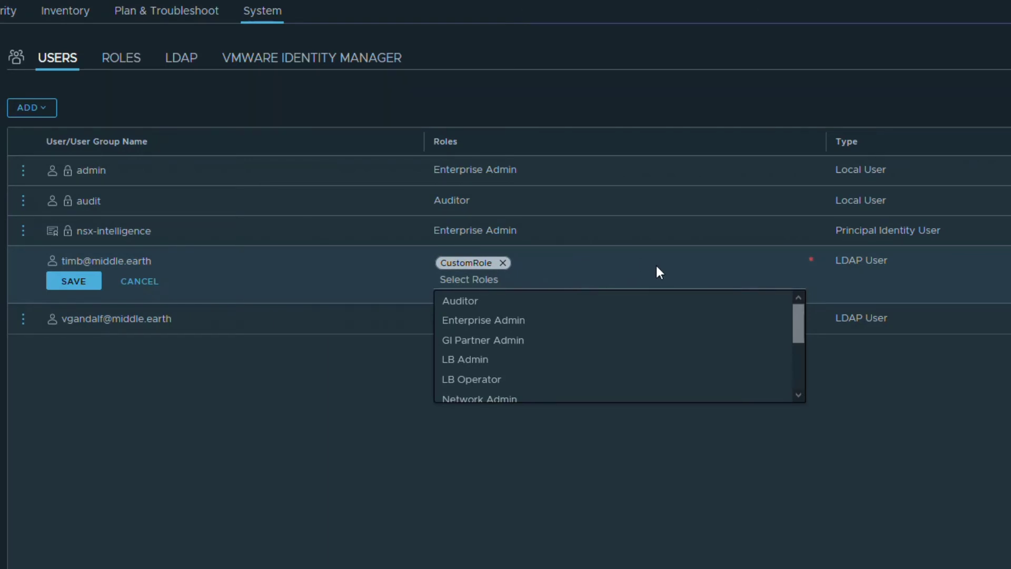
{"action": "left_click", "coordinate": [73, 283]}
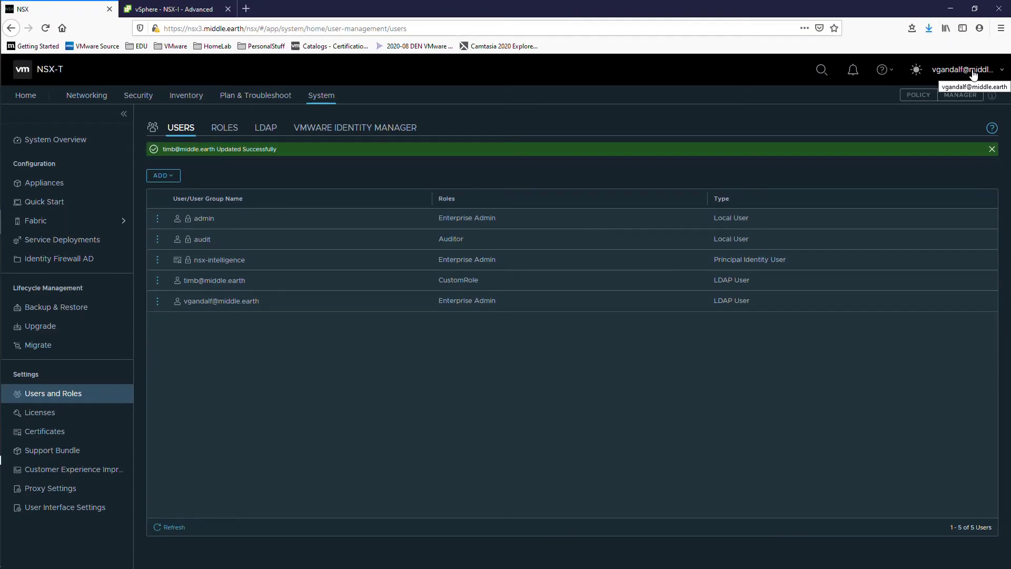
{"action": "left_click", "coordinate": [973, 74]}
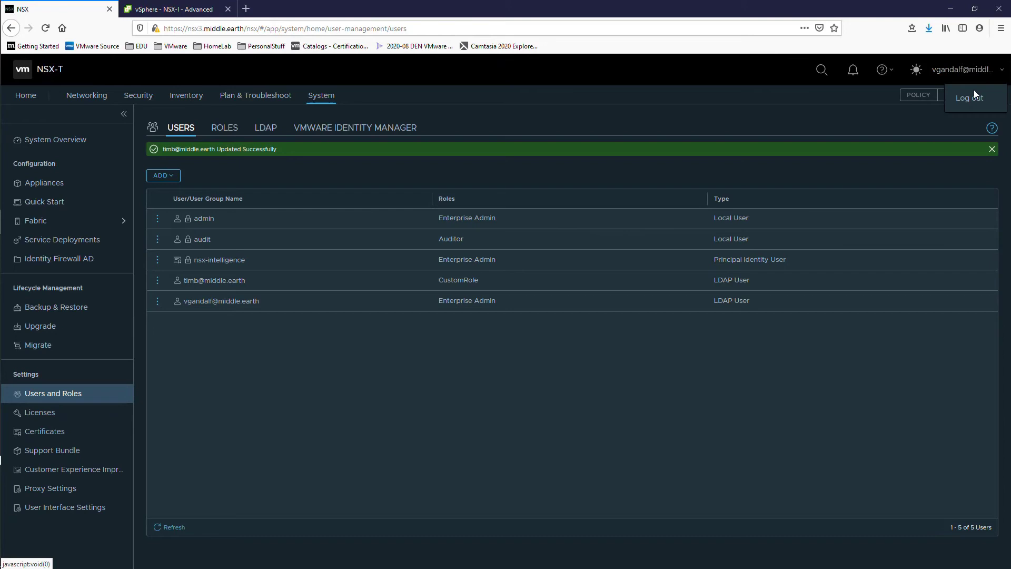
Sign in as the CustomRole directory user and switch the interface to light mode
{"action": "left_click", "coordinate": [974, 96]}
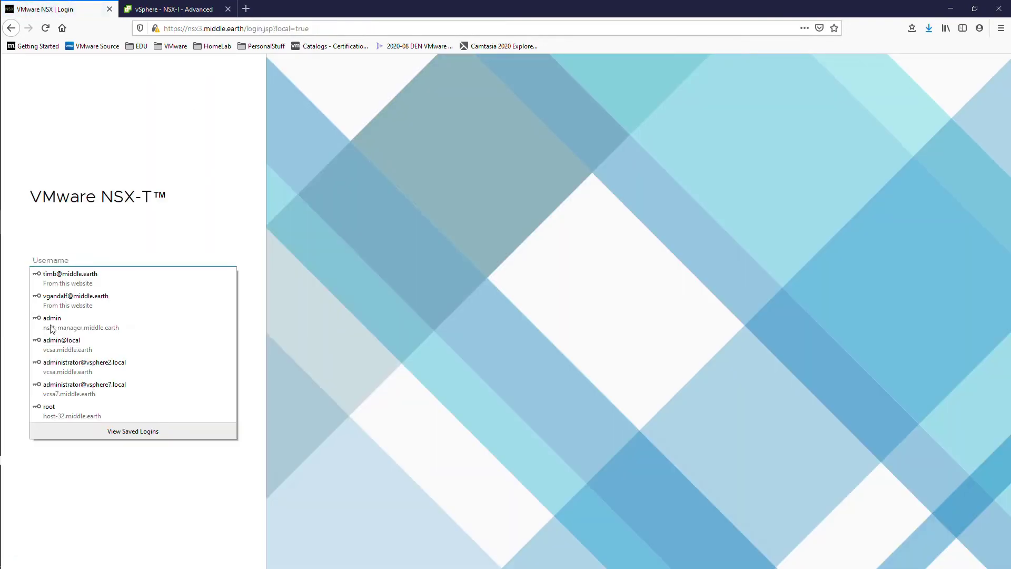
{"action": "left_click", "coordinate": [74, 278]}
{"action": "left_click", "coordinate": [93, 335]}
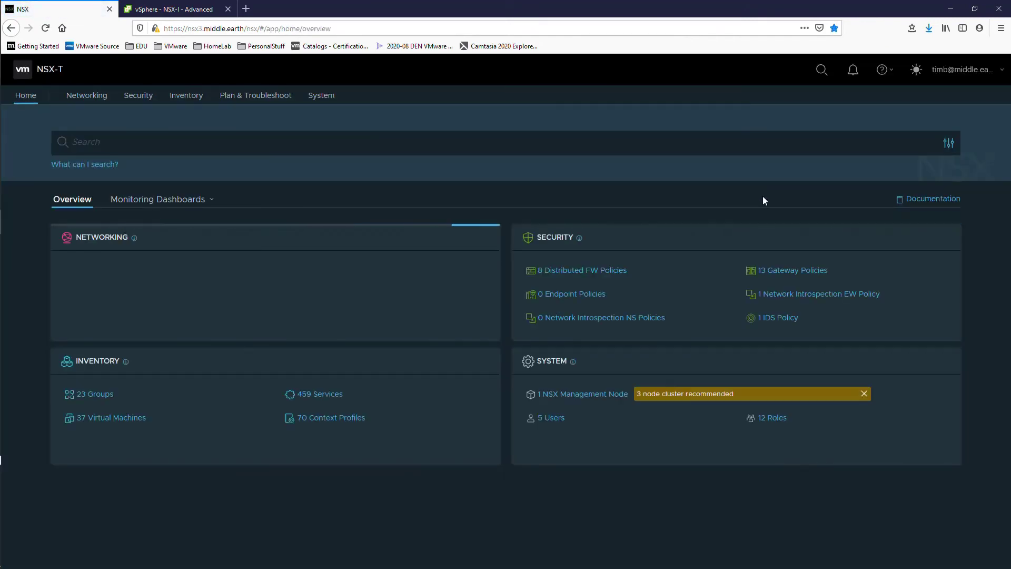
{"action": "left_click", "coordinate": [905, 134]}
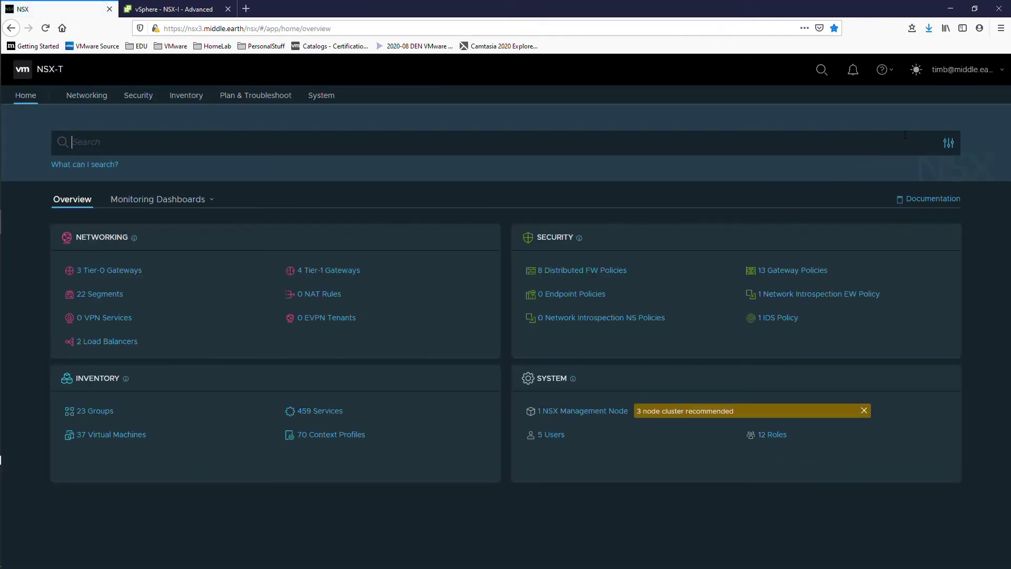
{"action": "left_click", "coordinate": [887, 71]}
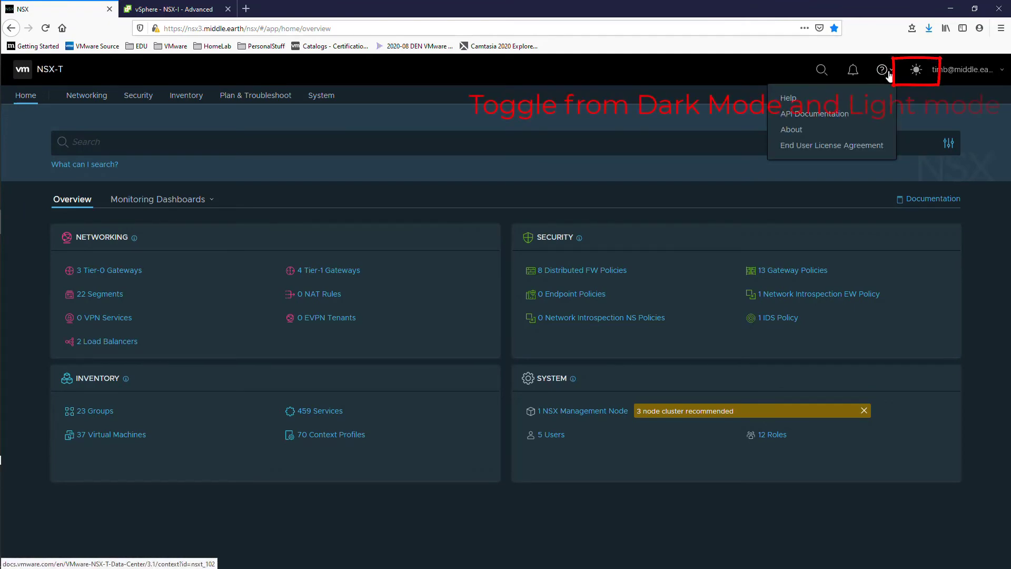
{"action": "left_click", "coordinate": [917, 73]}
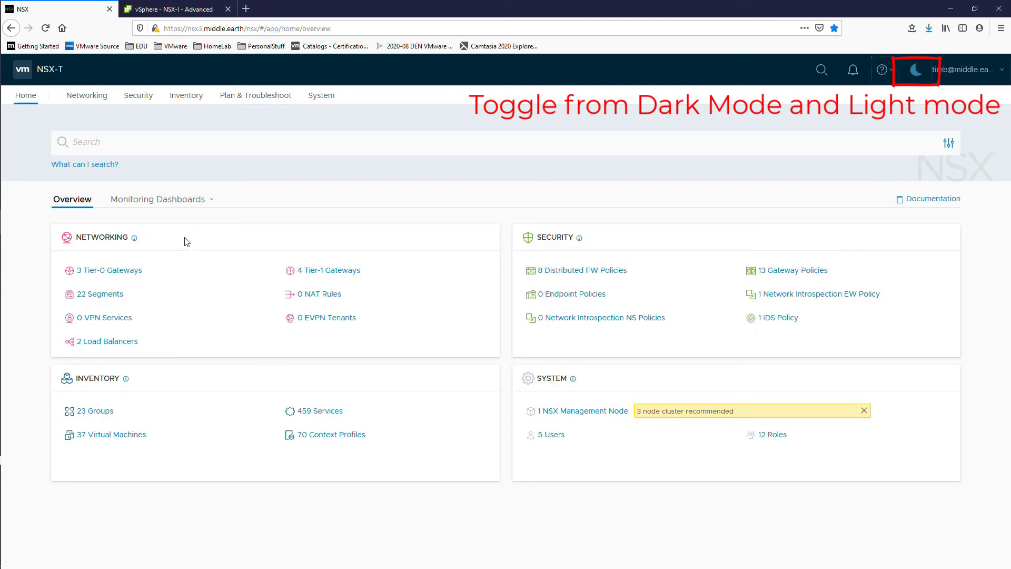
Dismiss the cluster warning and check the allowed actions on Tier-1 gateway LB-Standalone
{"action": "left_click", "coordinate": [864, 412]}
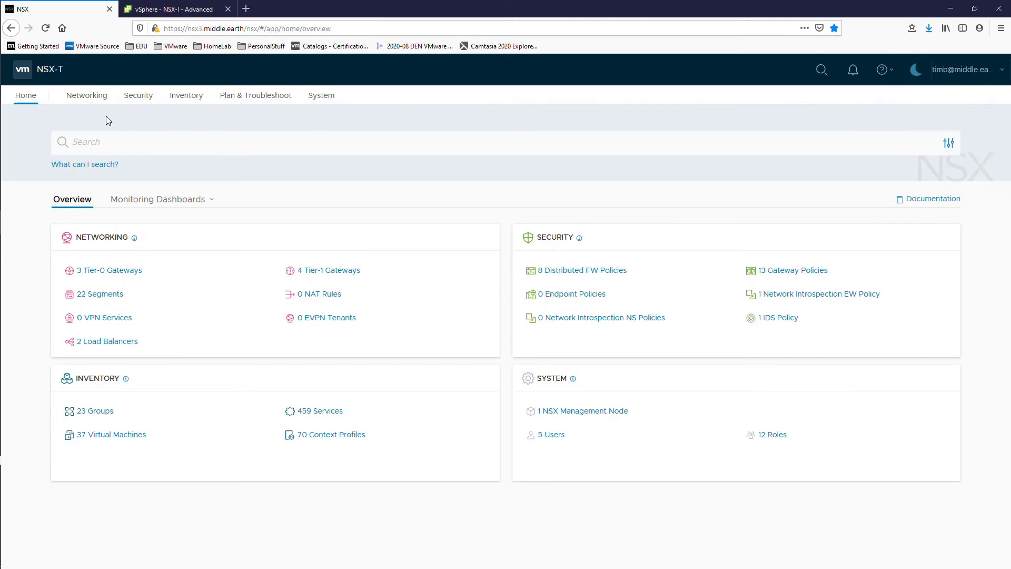
{"action": "left_click", "coordinate": [98, 98]}
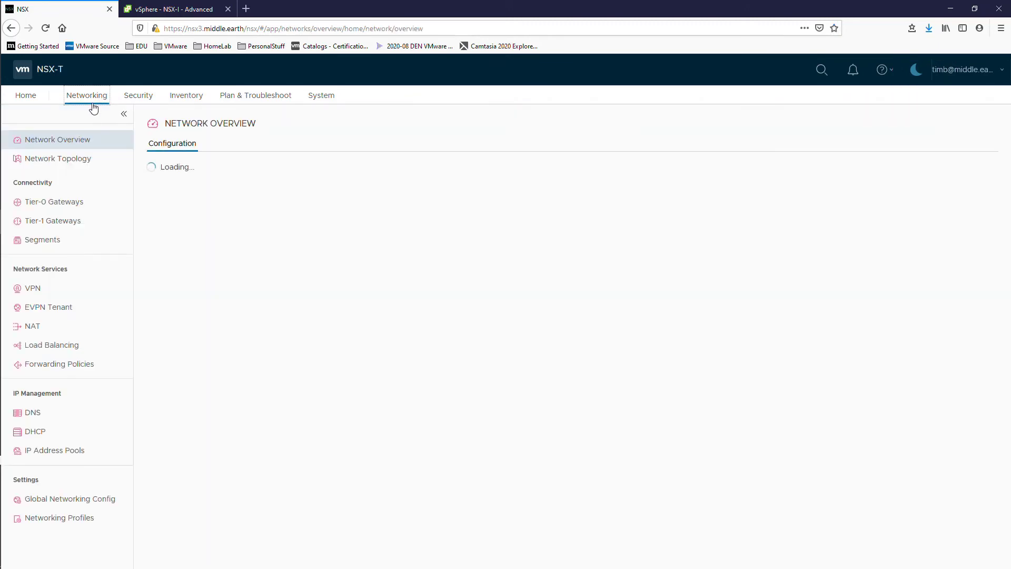
{"action": "left_click", "coordinate": [63, 217]}
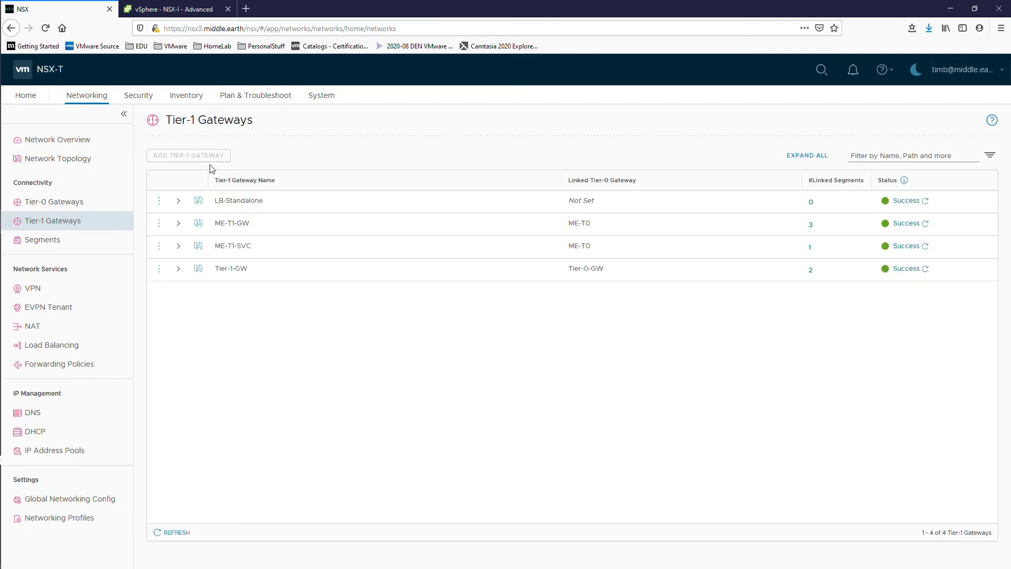
{"action": "left_click", "coordinate": [158, 202]}
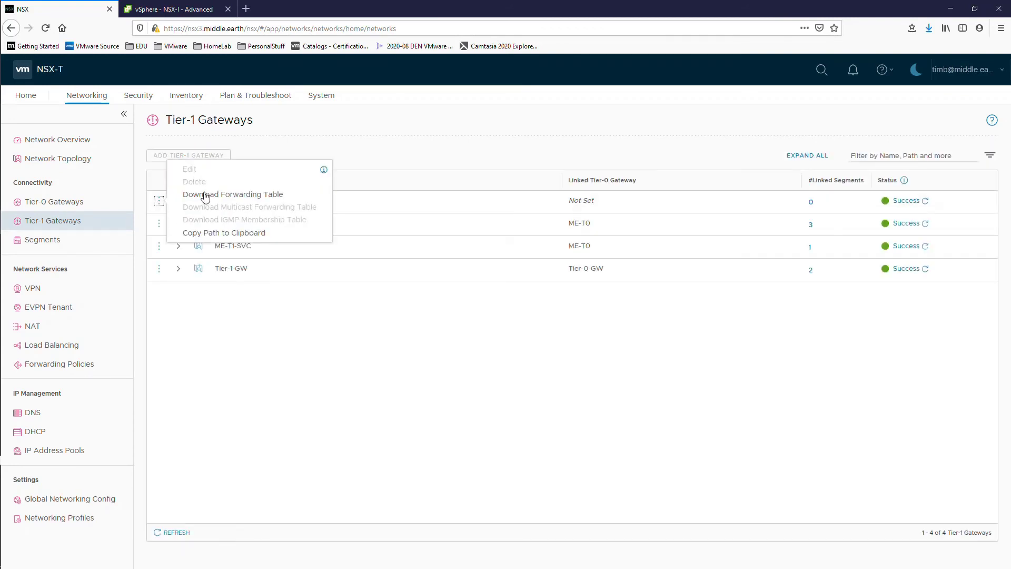
Verify a new segment can be started from the Segments list, then cancel it
{"action": "left_click", "coordinate": [68, 242]}
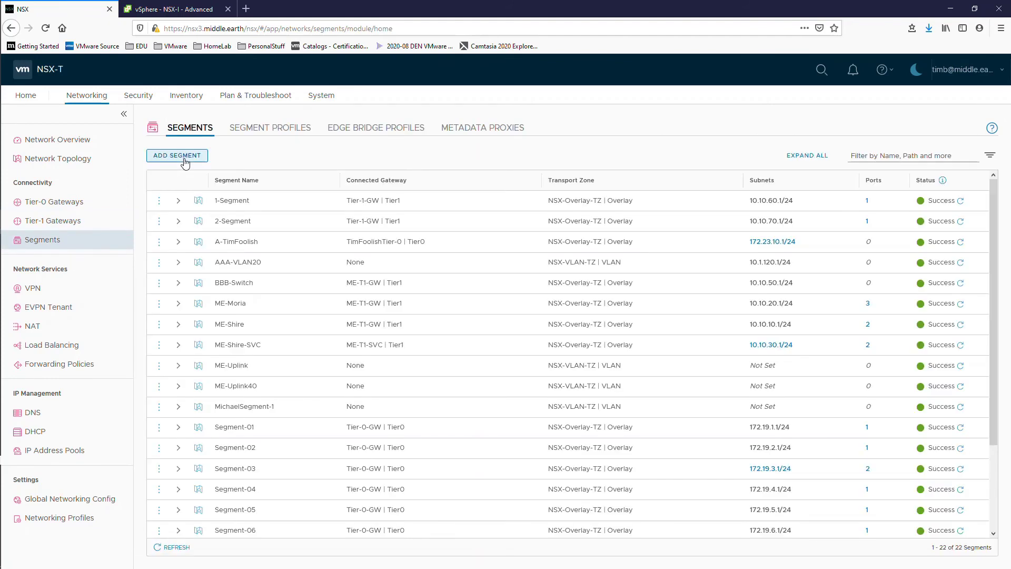
{"action": "left_click", "coordinate": [189, 161]}
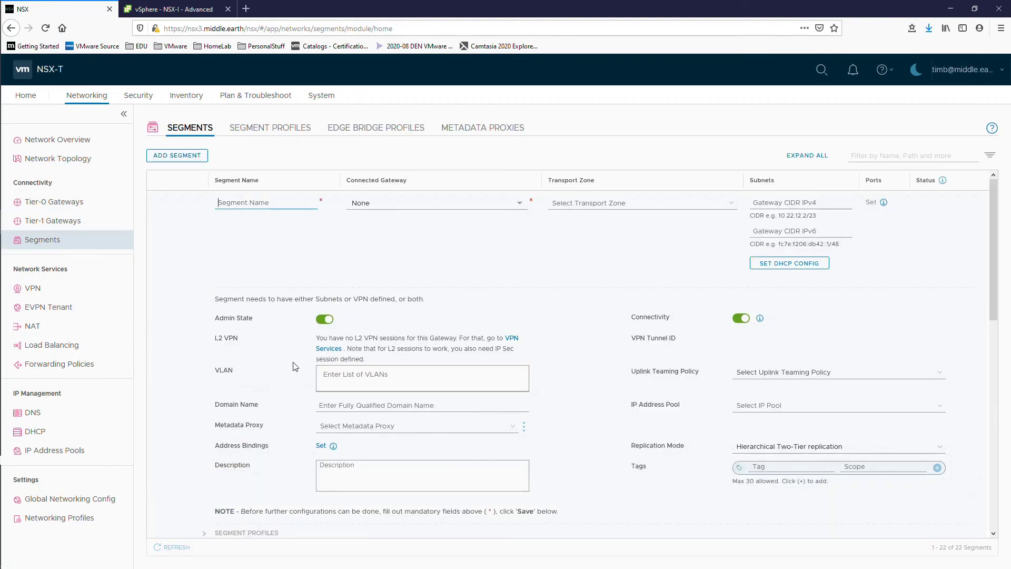
{"action": "scroll", "coordinate": [602, 405], "scroll_direction": "down", "scroll_amount": 3}
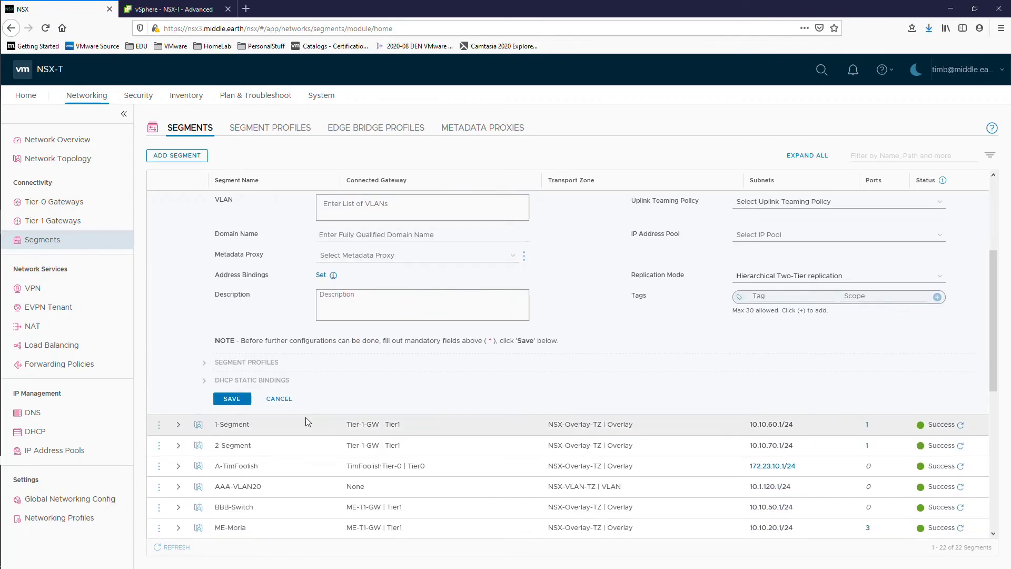
{"action": "left_click", "coordinate": [284, 400]}
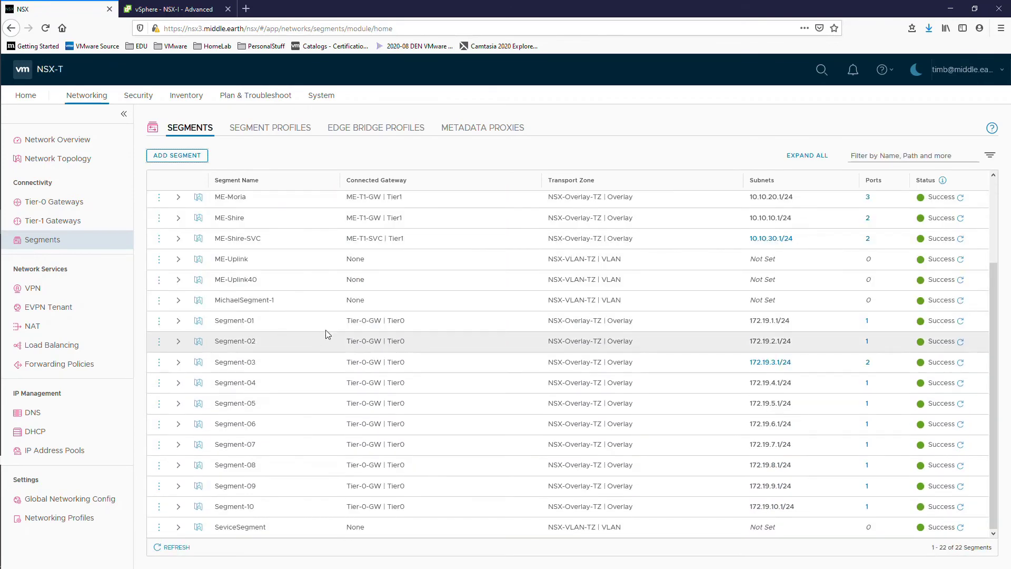
Open segment ME-Moria for editing and close it without changes
{"action": "left_click", "coordinate": [158, 198]}
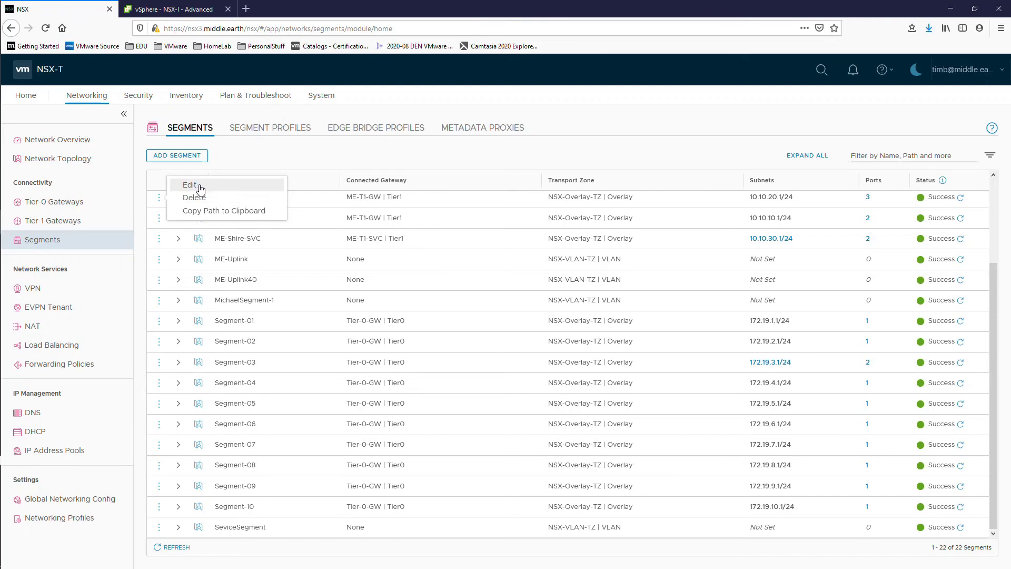
{"action": "left_click", "coordinate": [199, 190]}
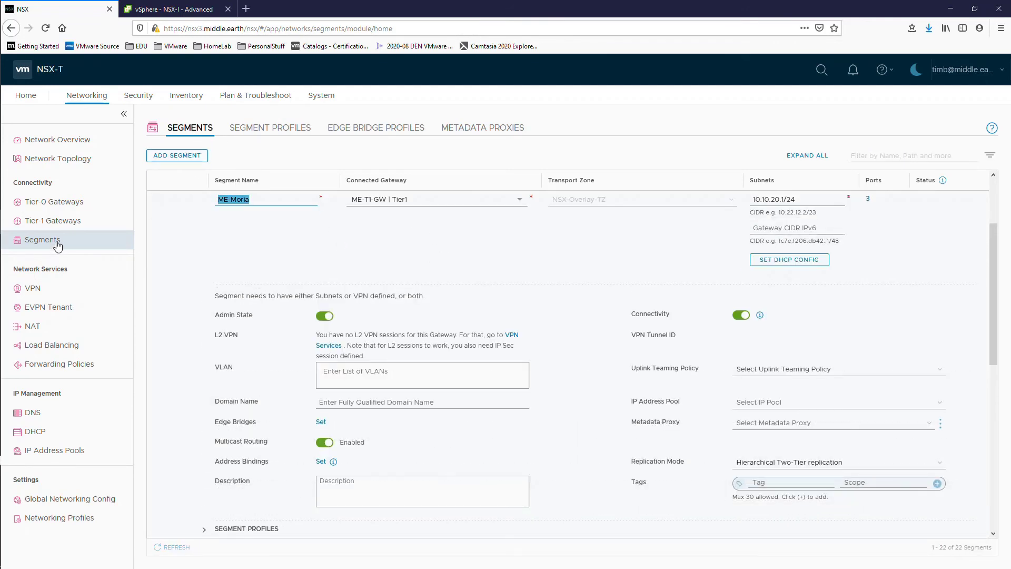
{"action": "scroll", "coordinate": [729, 388], "scroll_direction": "down", "scroll_amount": 5}
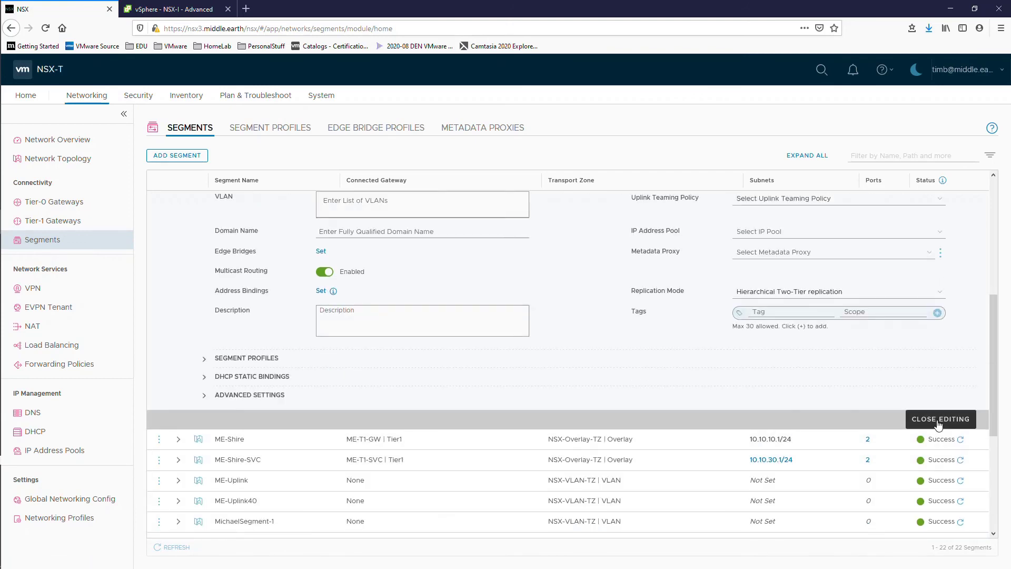
{"action": "left_click", "coordinate": [878, 417]}
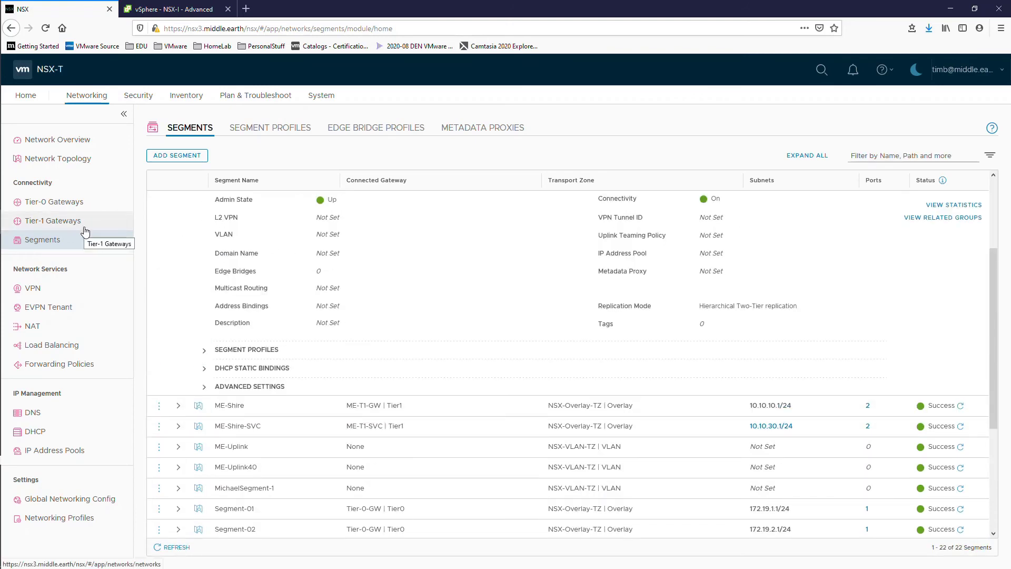